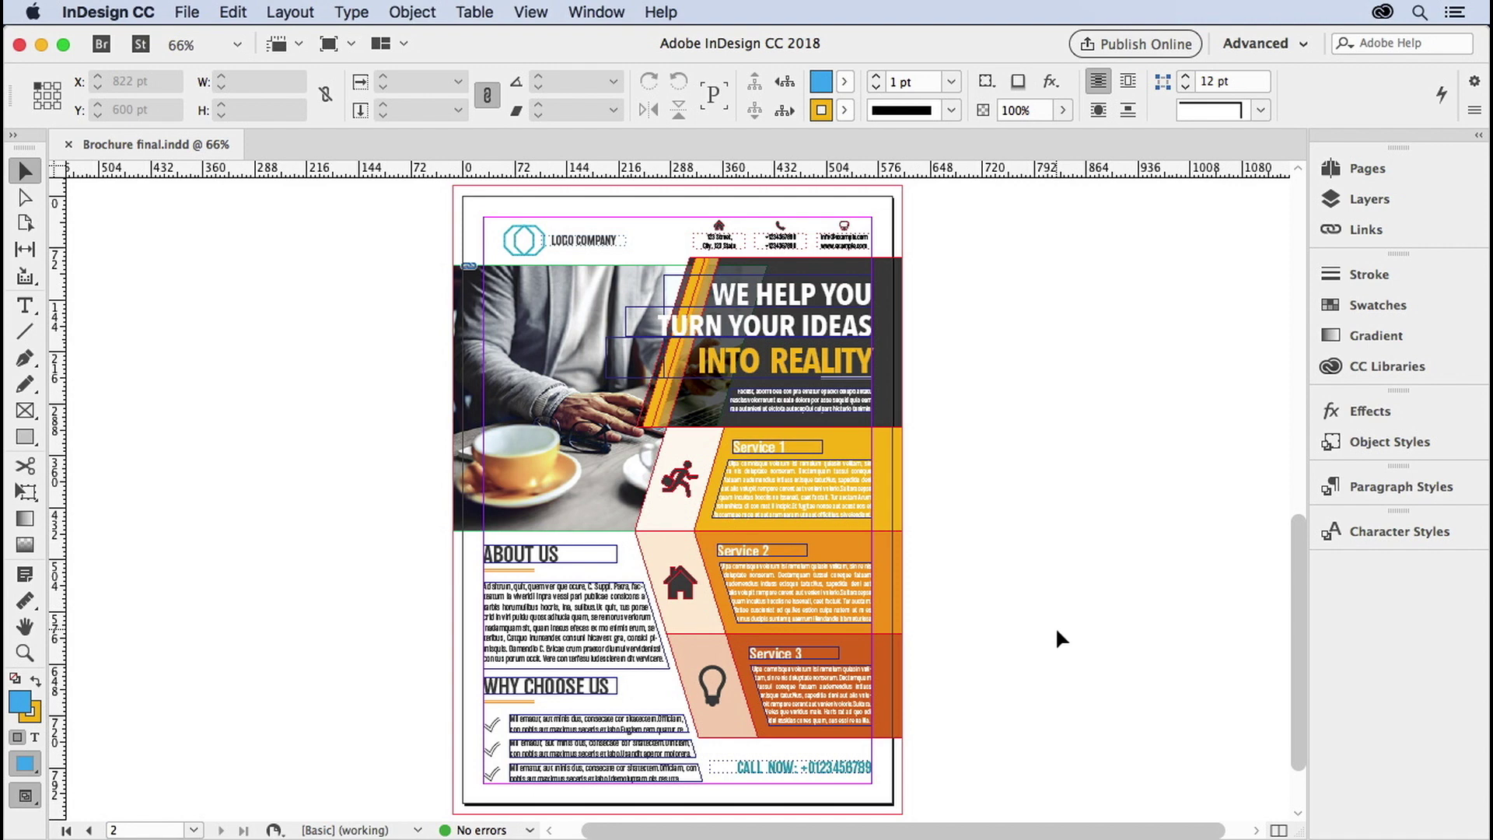
# Shorten the Service 1 frame to force overset, find it via Preflight, then lengthen it to 83.547 pt
pyautogui.click(802, 509)
pyautogui.moveTo(791, 518); pyautogui.dragTo(790, 501)
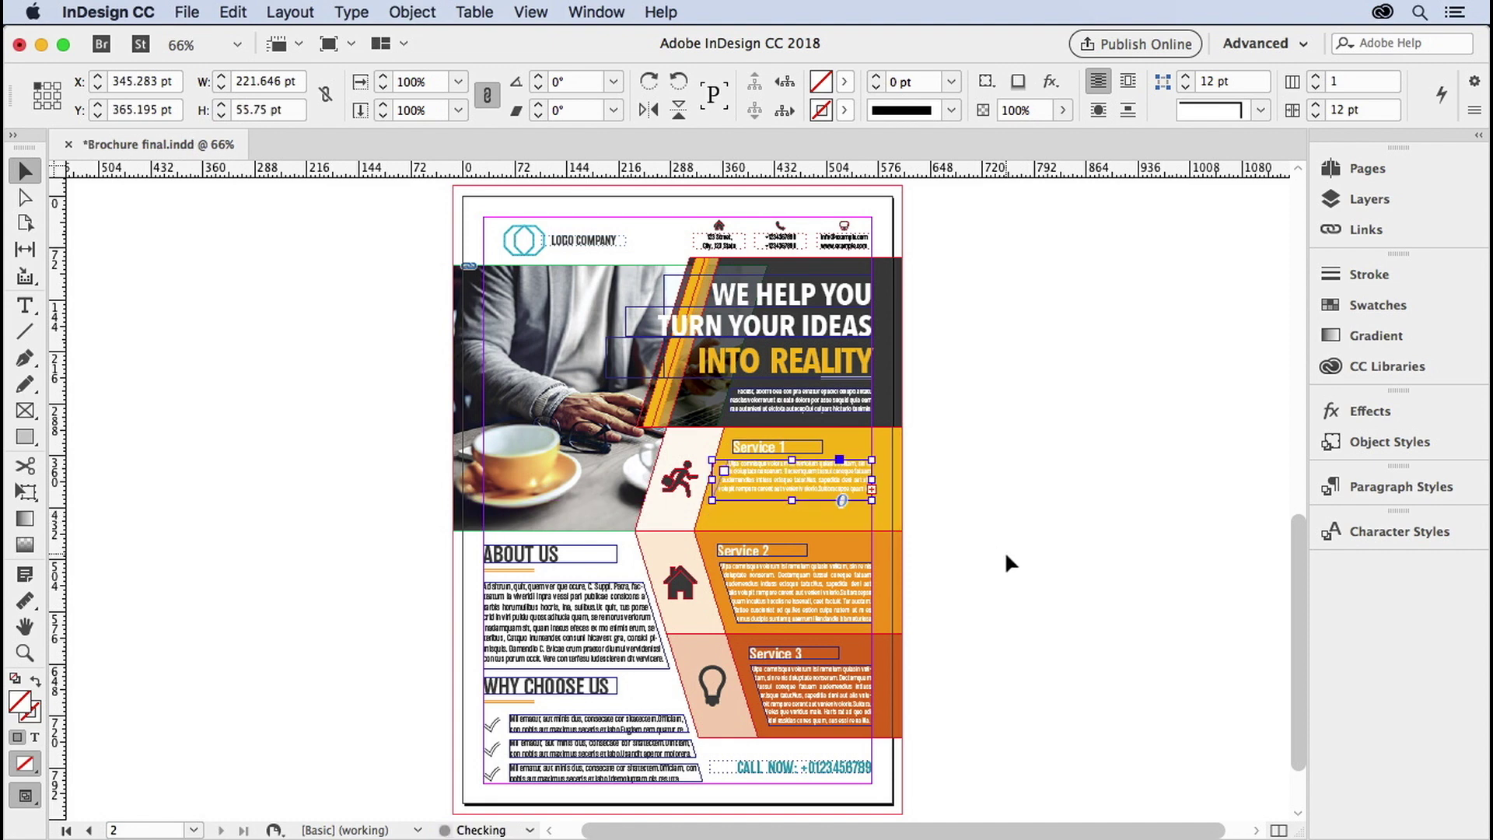
pyautogui.doubleClick(474, 831)
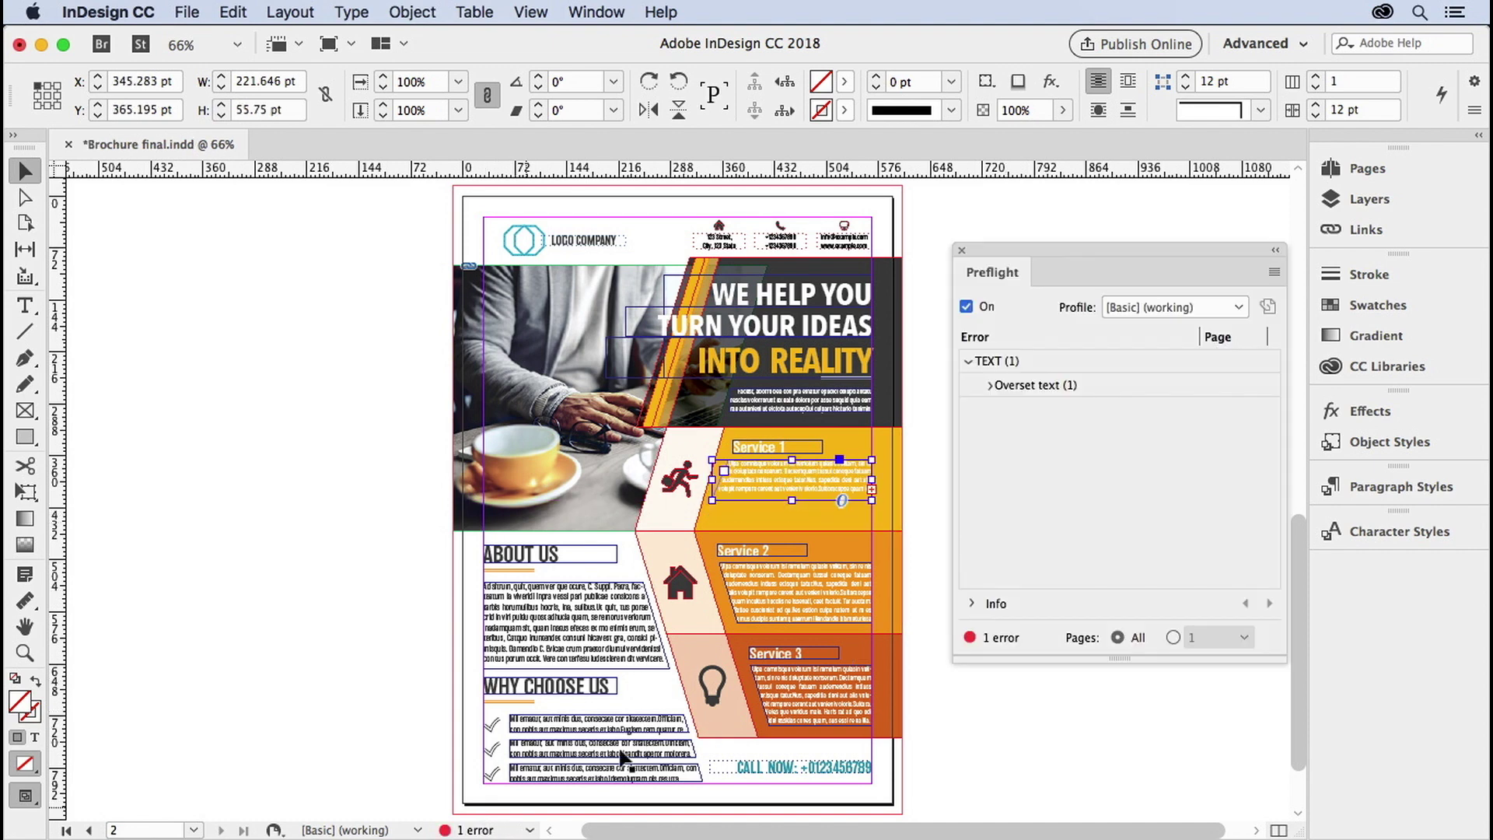
pyautogui.click(989, 385)
pyautogui.click(1254, 410)
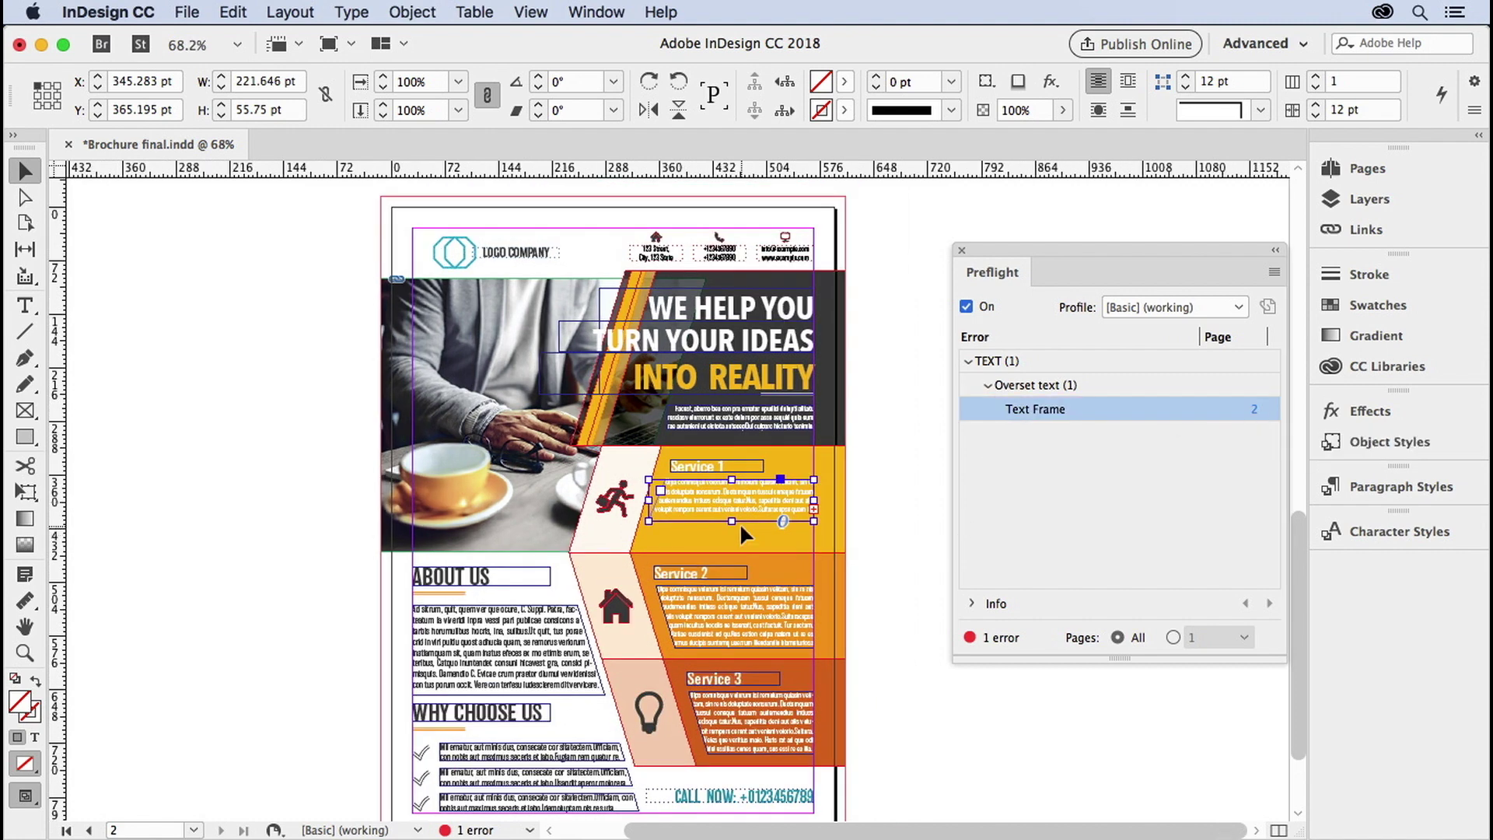
pyautogui.click(963, 250)
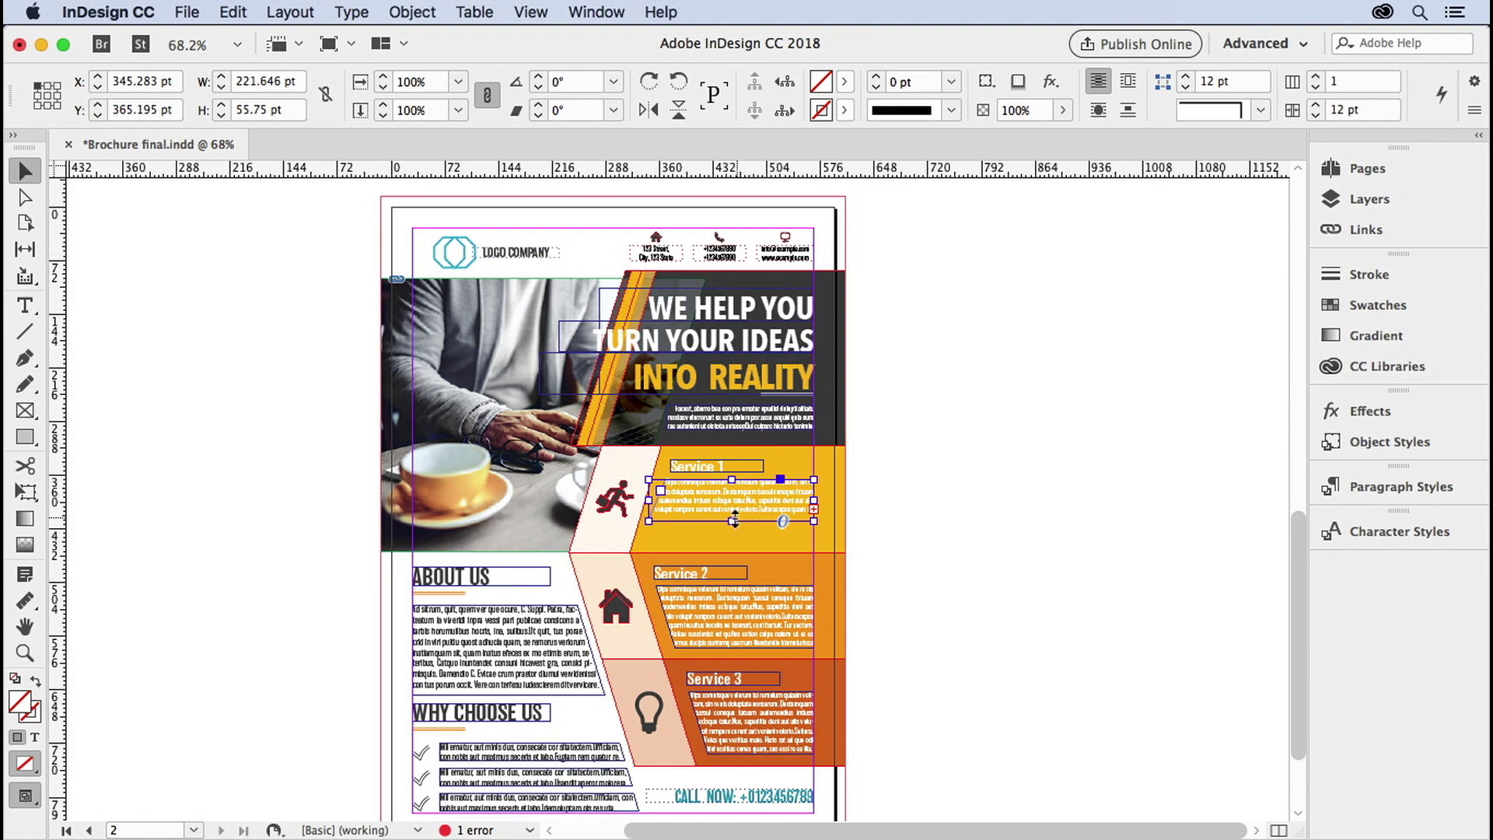
pyautogui.moveTo(732, 521); pyautogui.dragTo(735, 543)
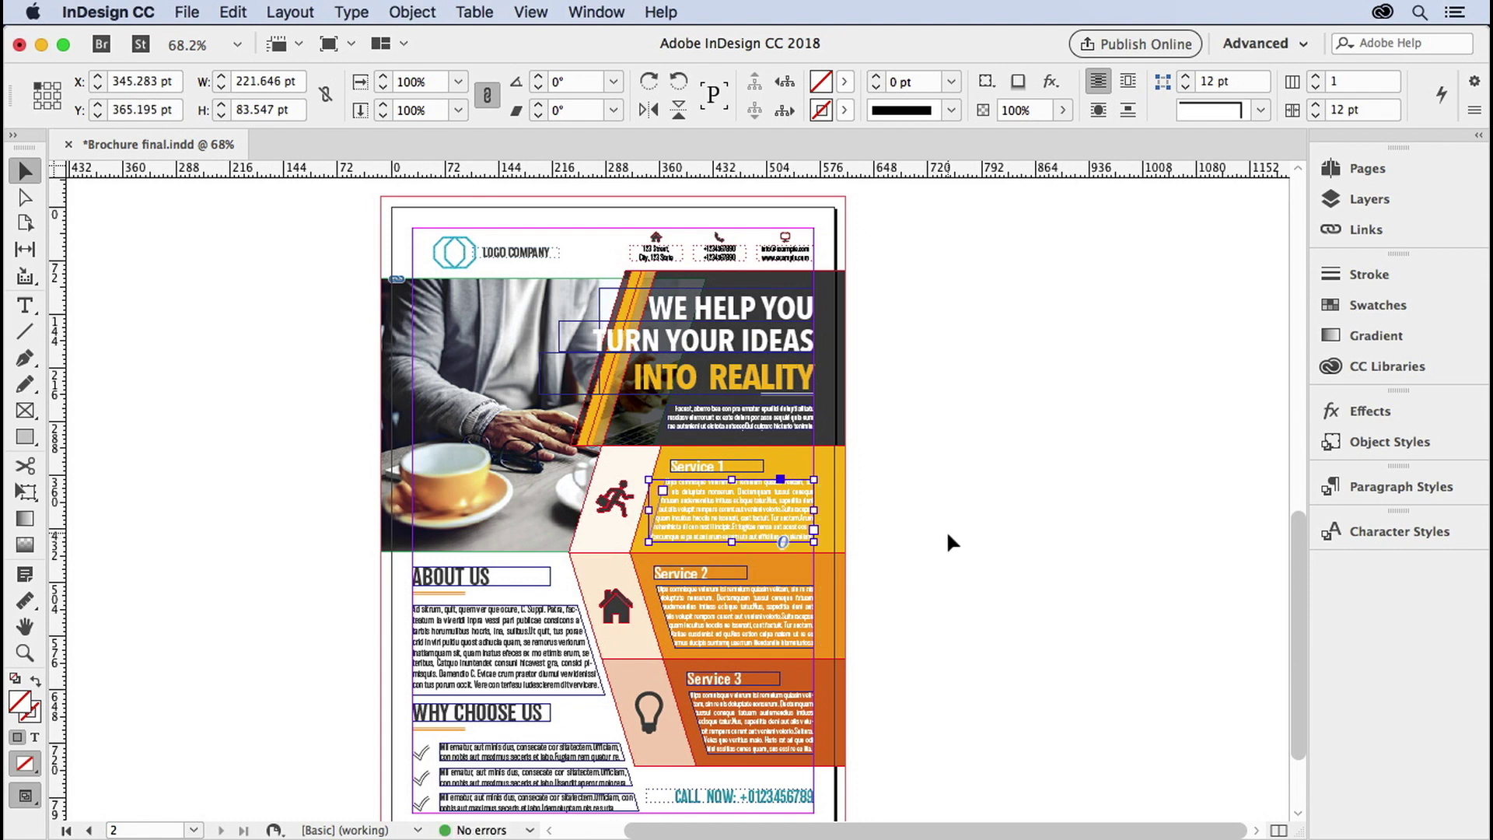
# Open File > Package and review its 5 fonts, 2 links and 4 process inks
pyautogui.click(186, 12)
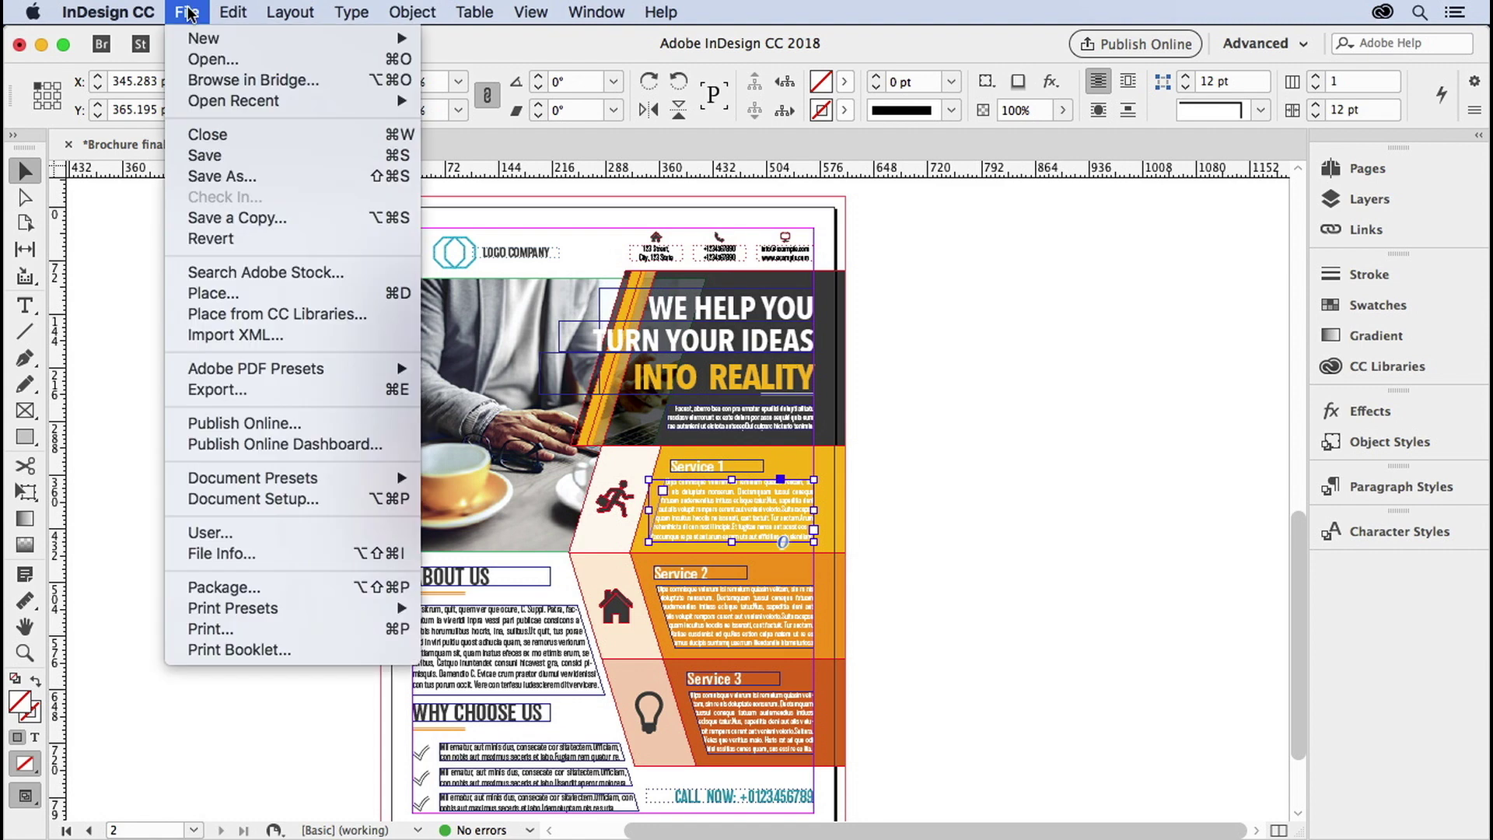
pyautogui.click(214, 590)
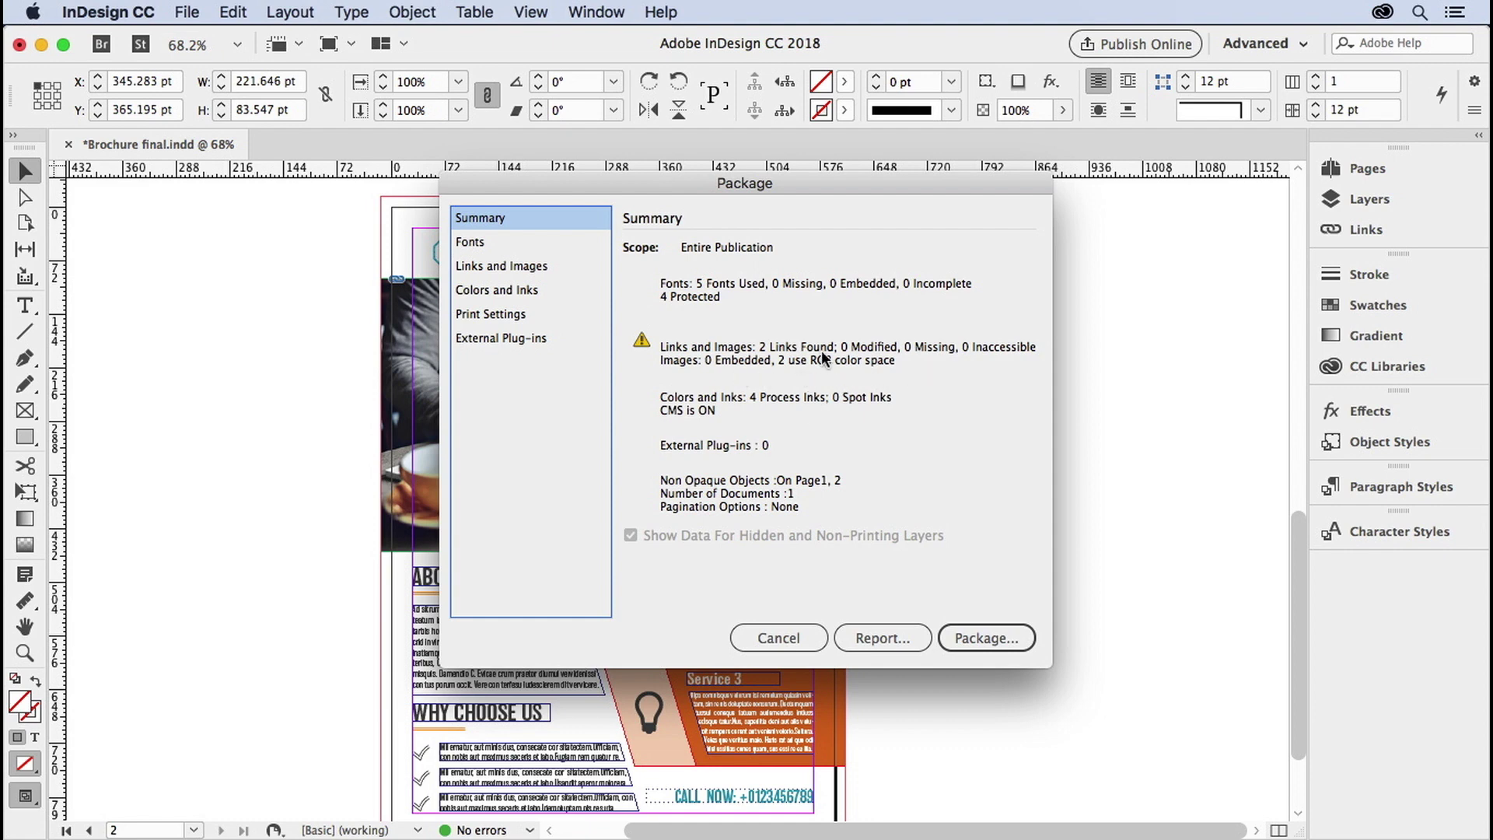
pyautogui.click(546, 244)
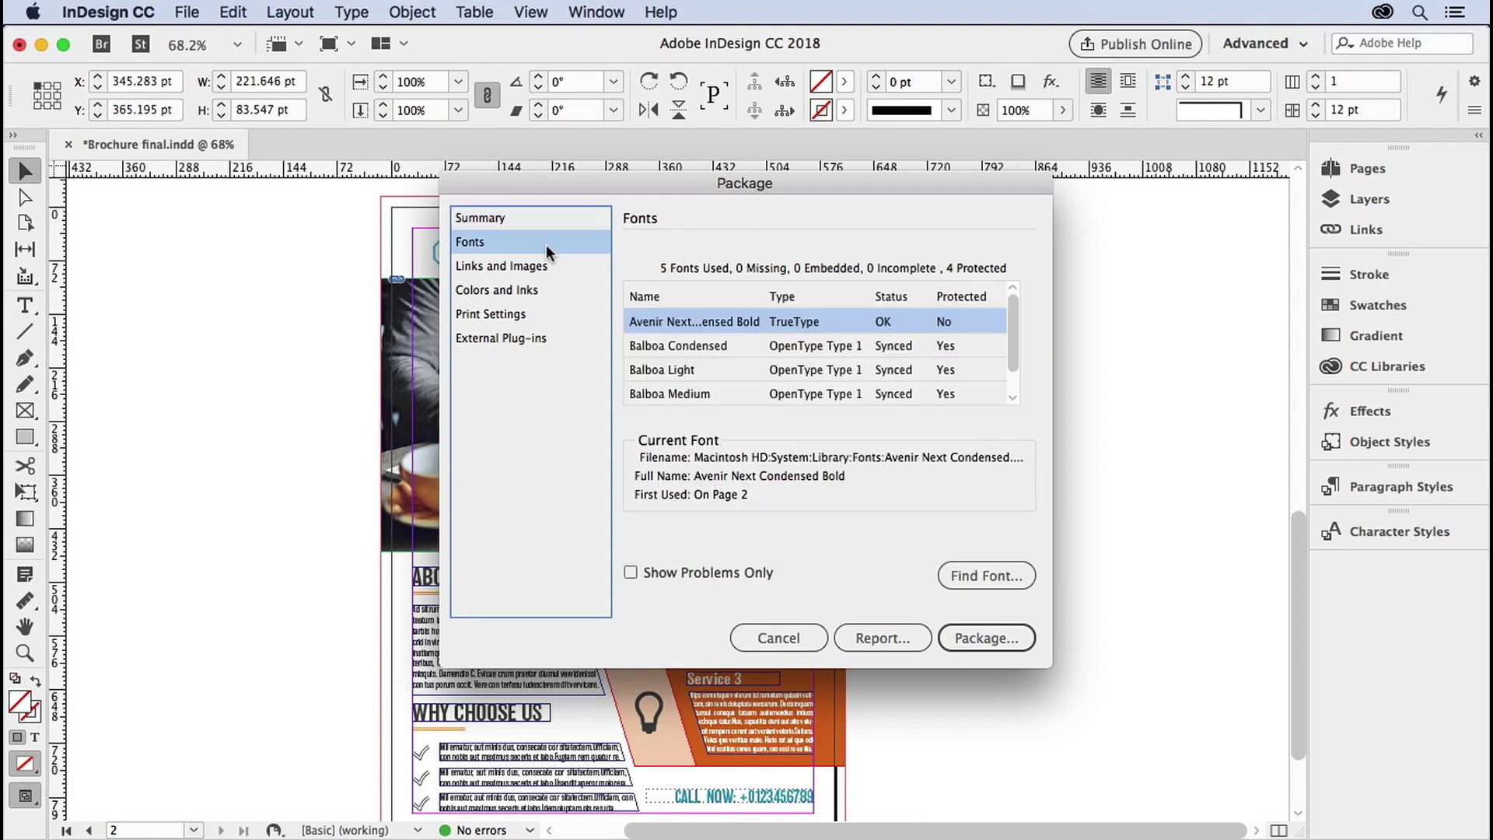
pyautogui.click(540, 268)
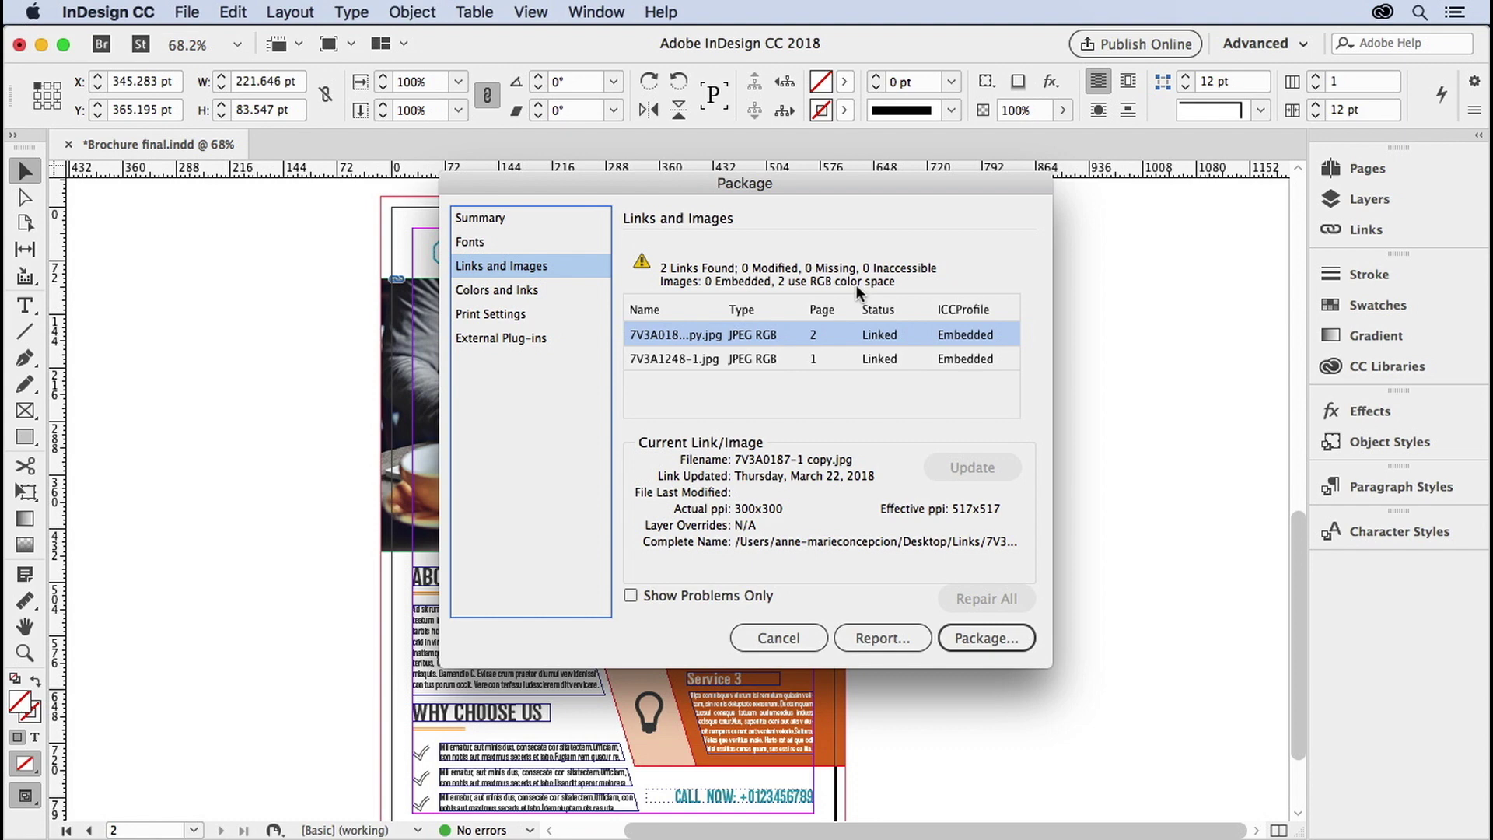
pyautogui.click(515, 221)
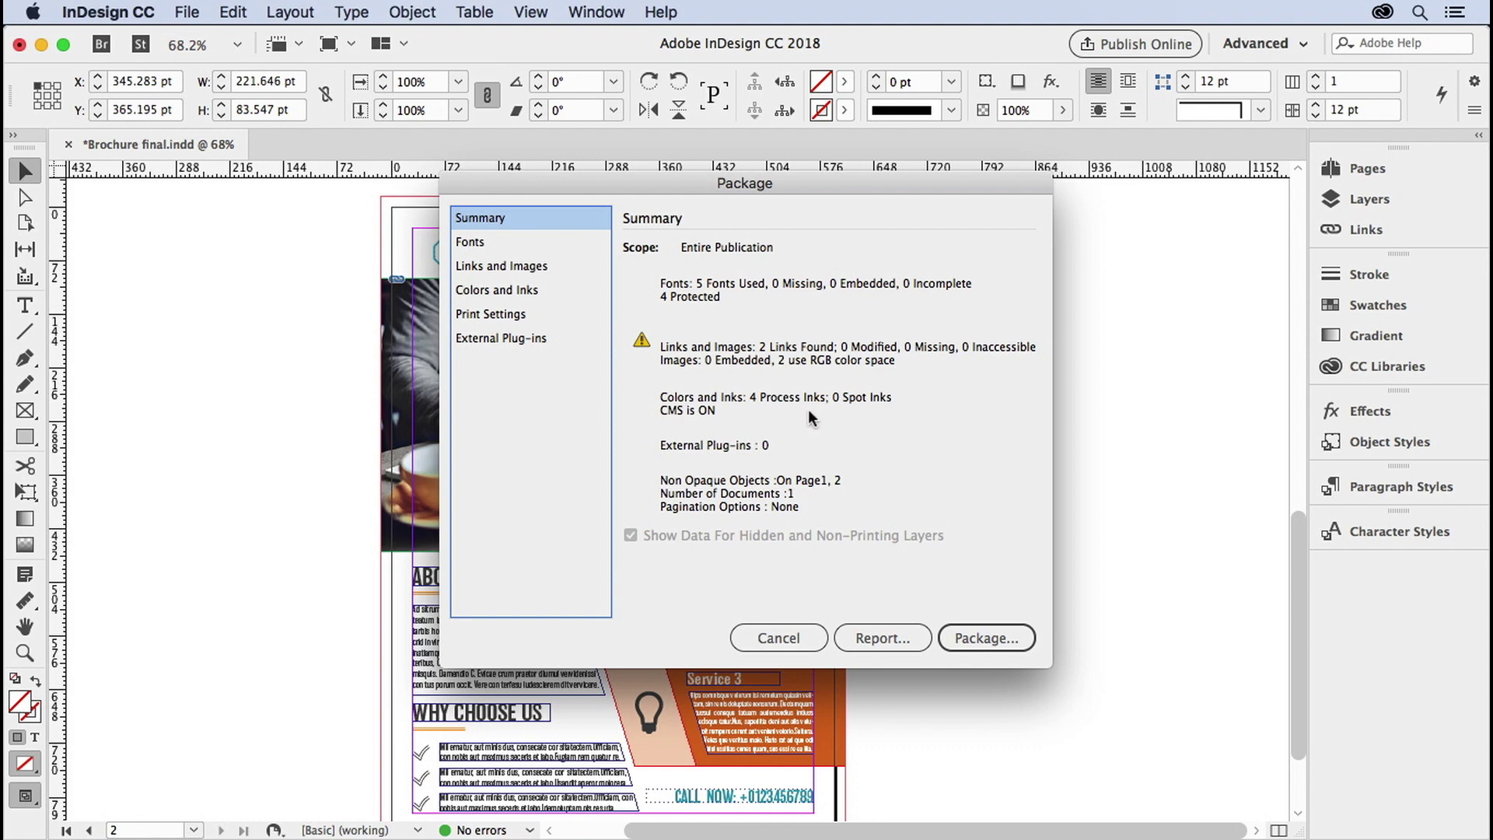
# Save the brochure and accept the printing instructions to reach the package save options
pyautogui.click(988, 636)
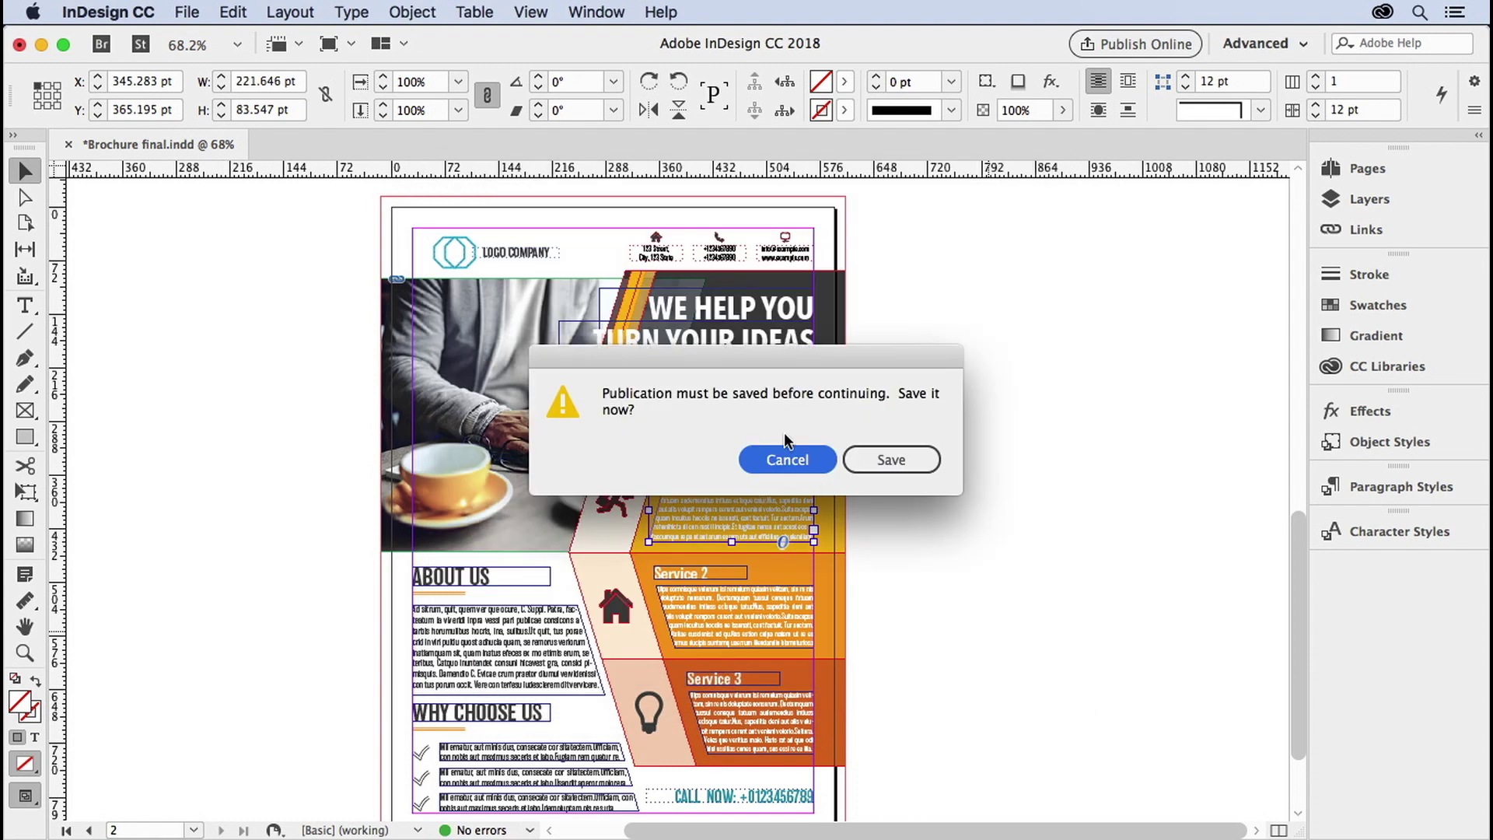
pyautogui.click(887, 461)
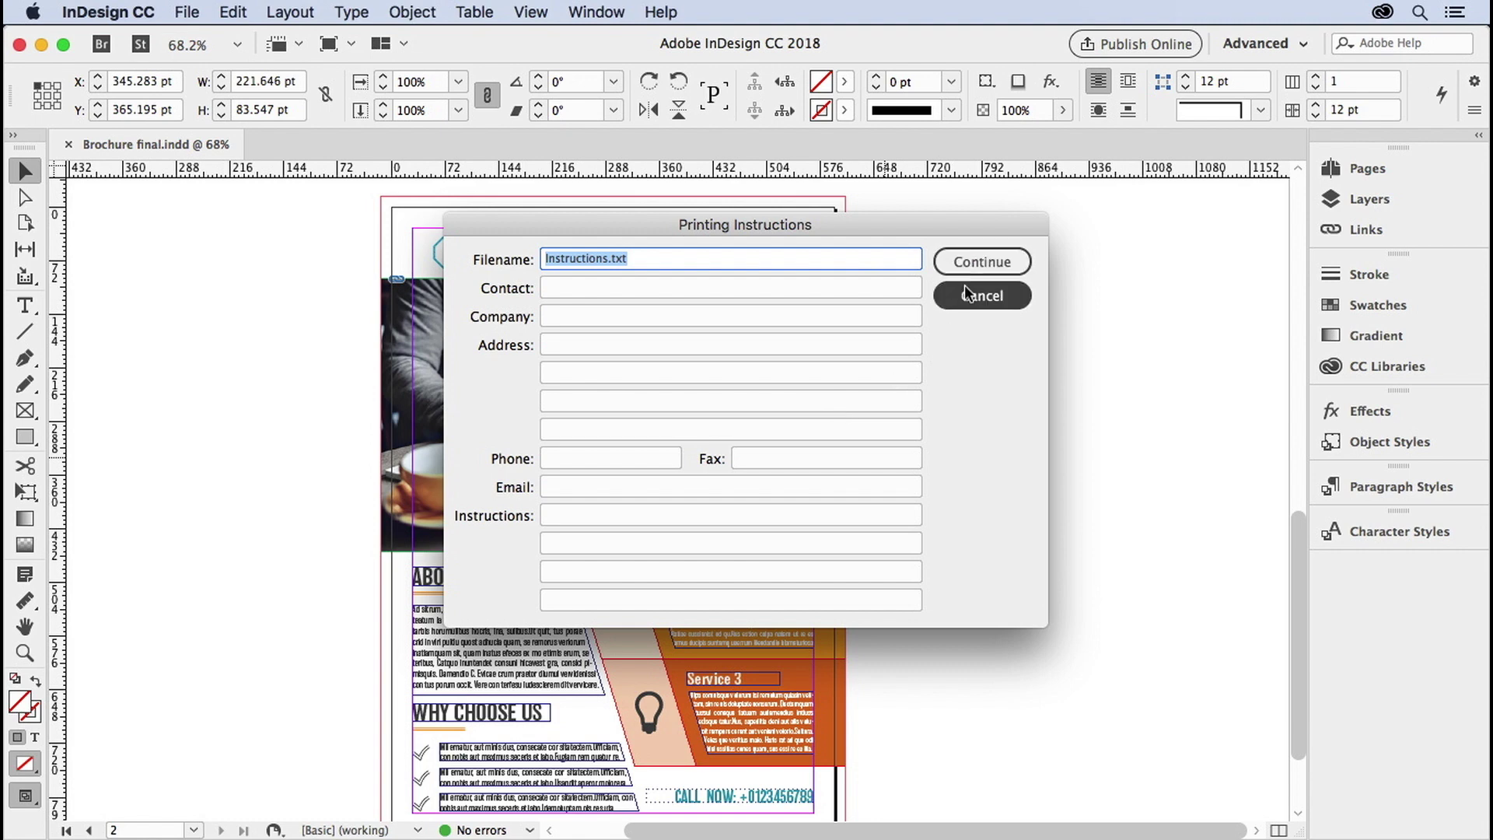
pyautogui.click(969, 264)
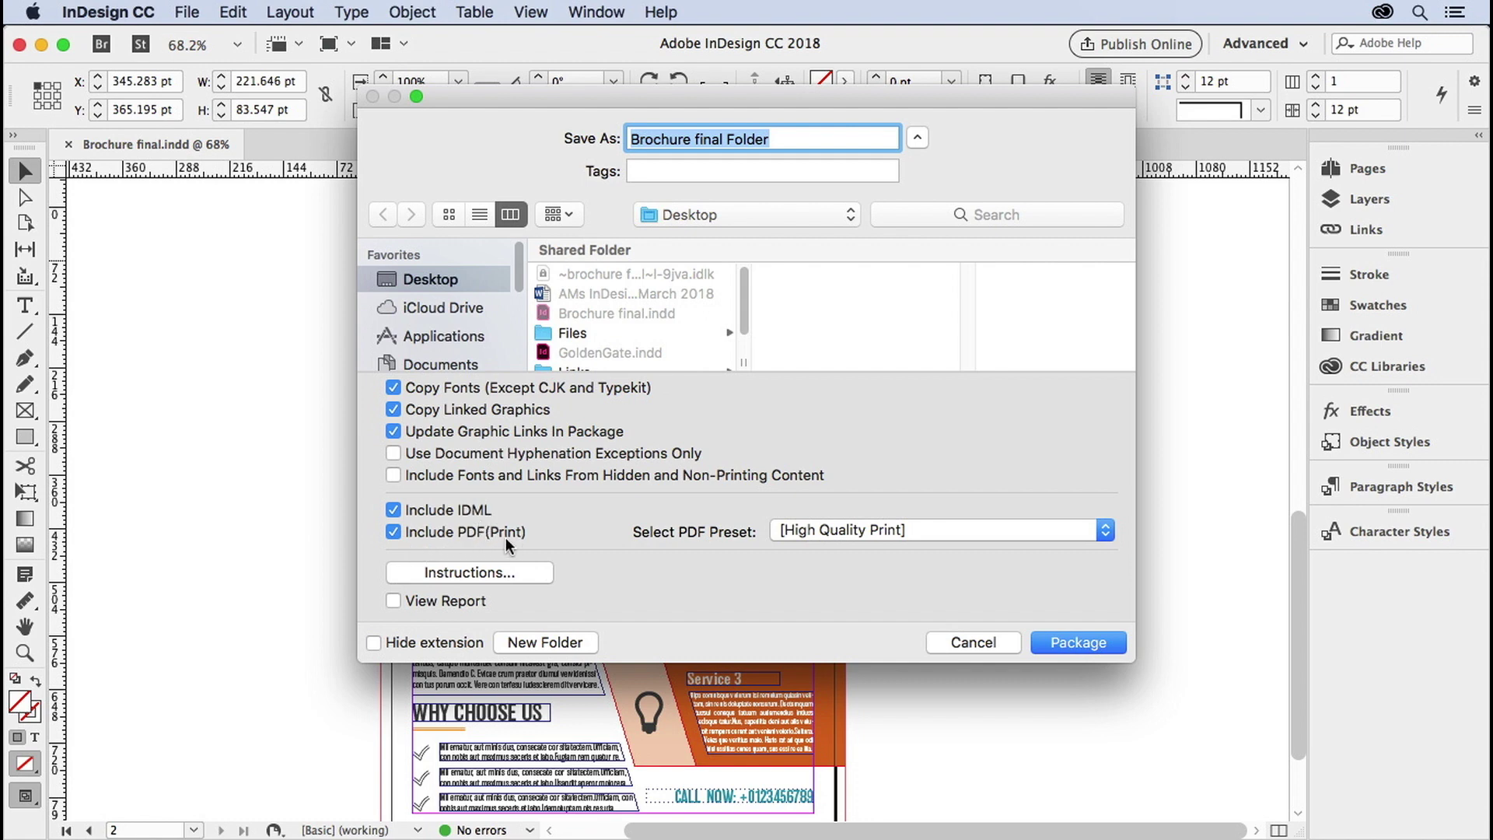
# Package with the [High Quality Print] PDF preset into a folder named 'Brochure final for printer'
pyautogui.click(1085, 533)
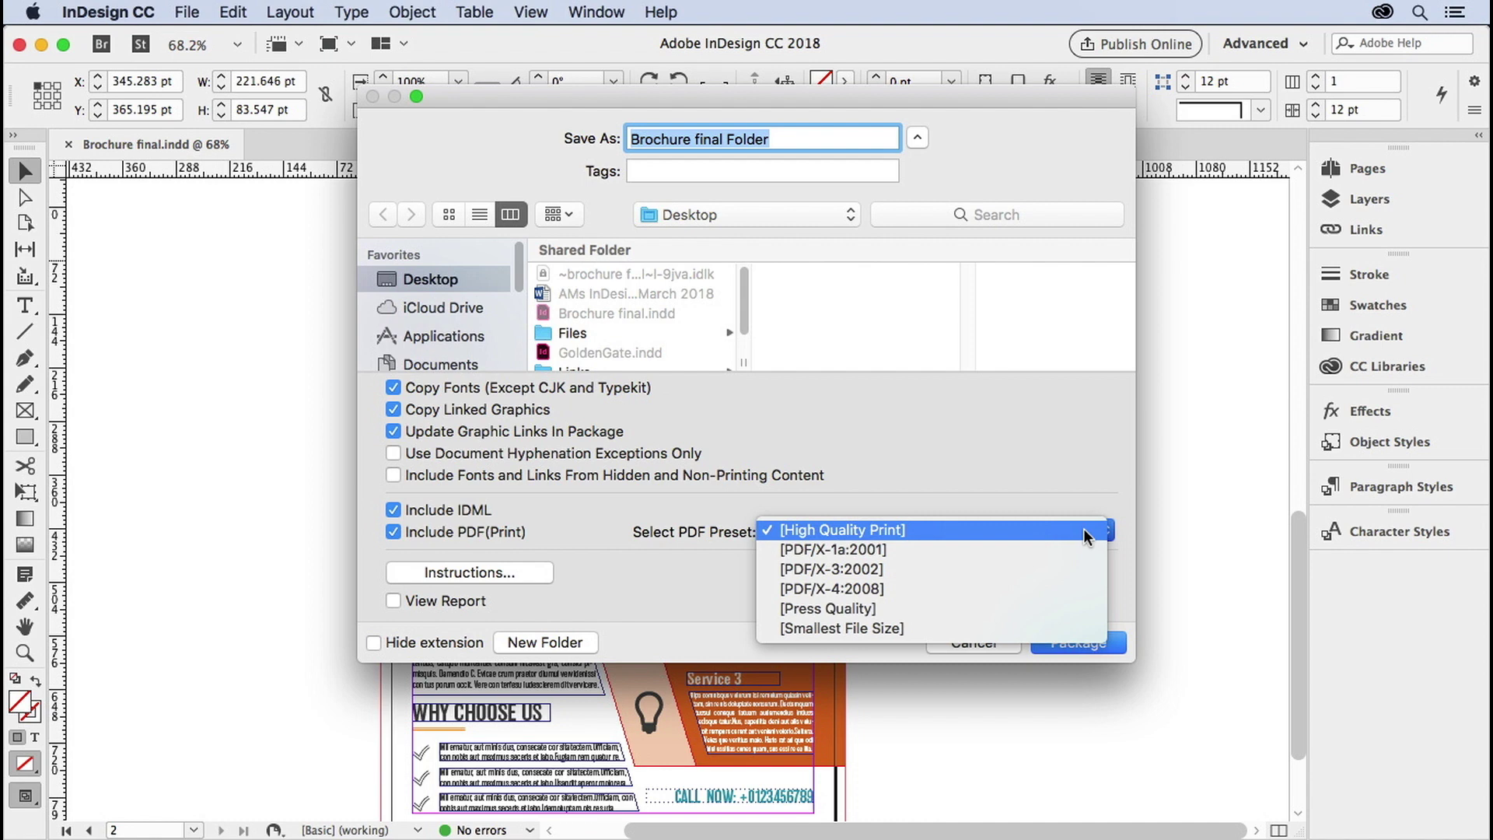
pyautogui.click(1085, 528)
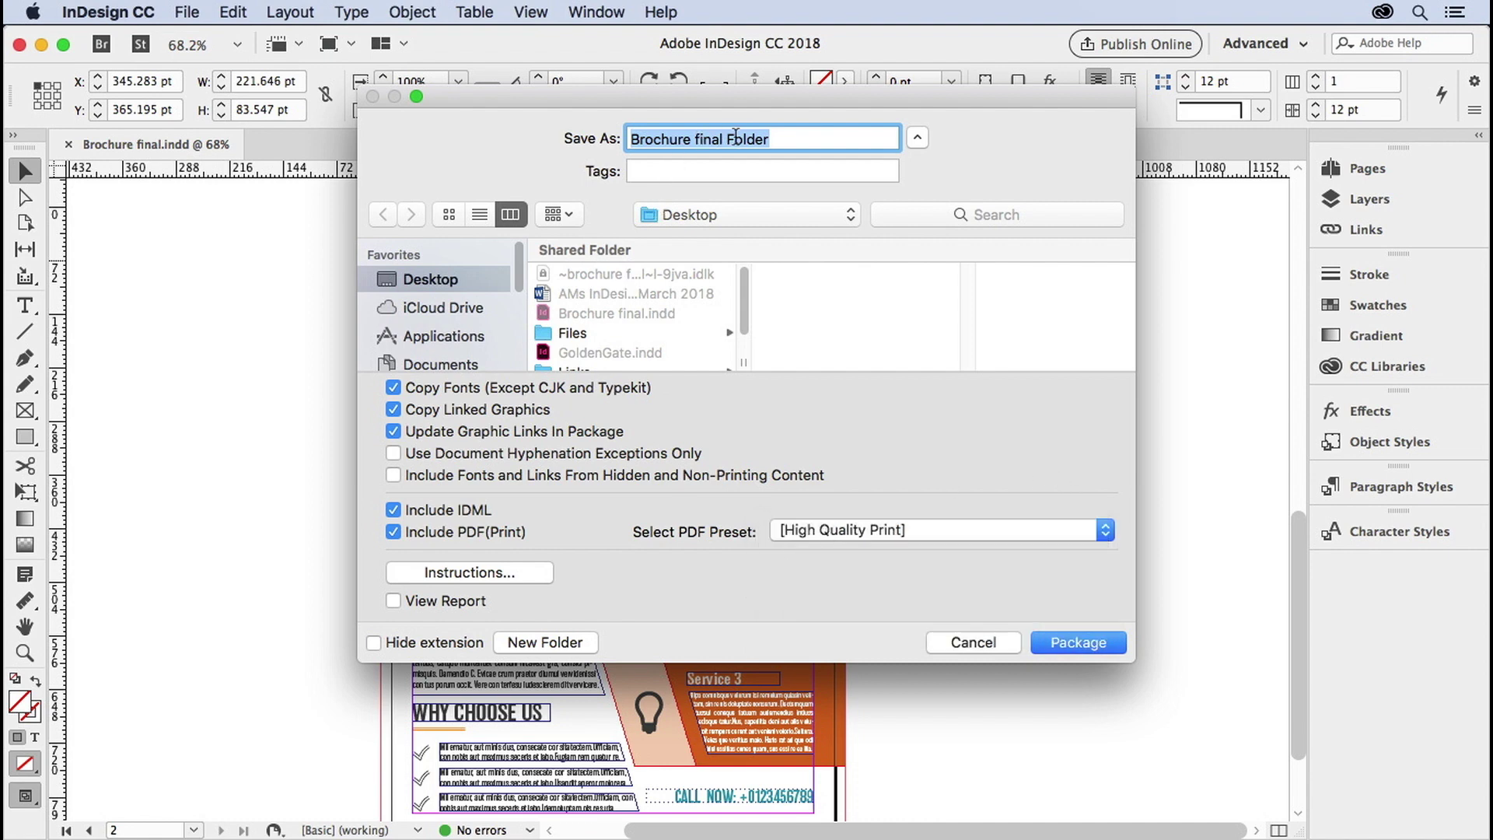
pyautogui.doubleClick(744, 137)
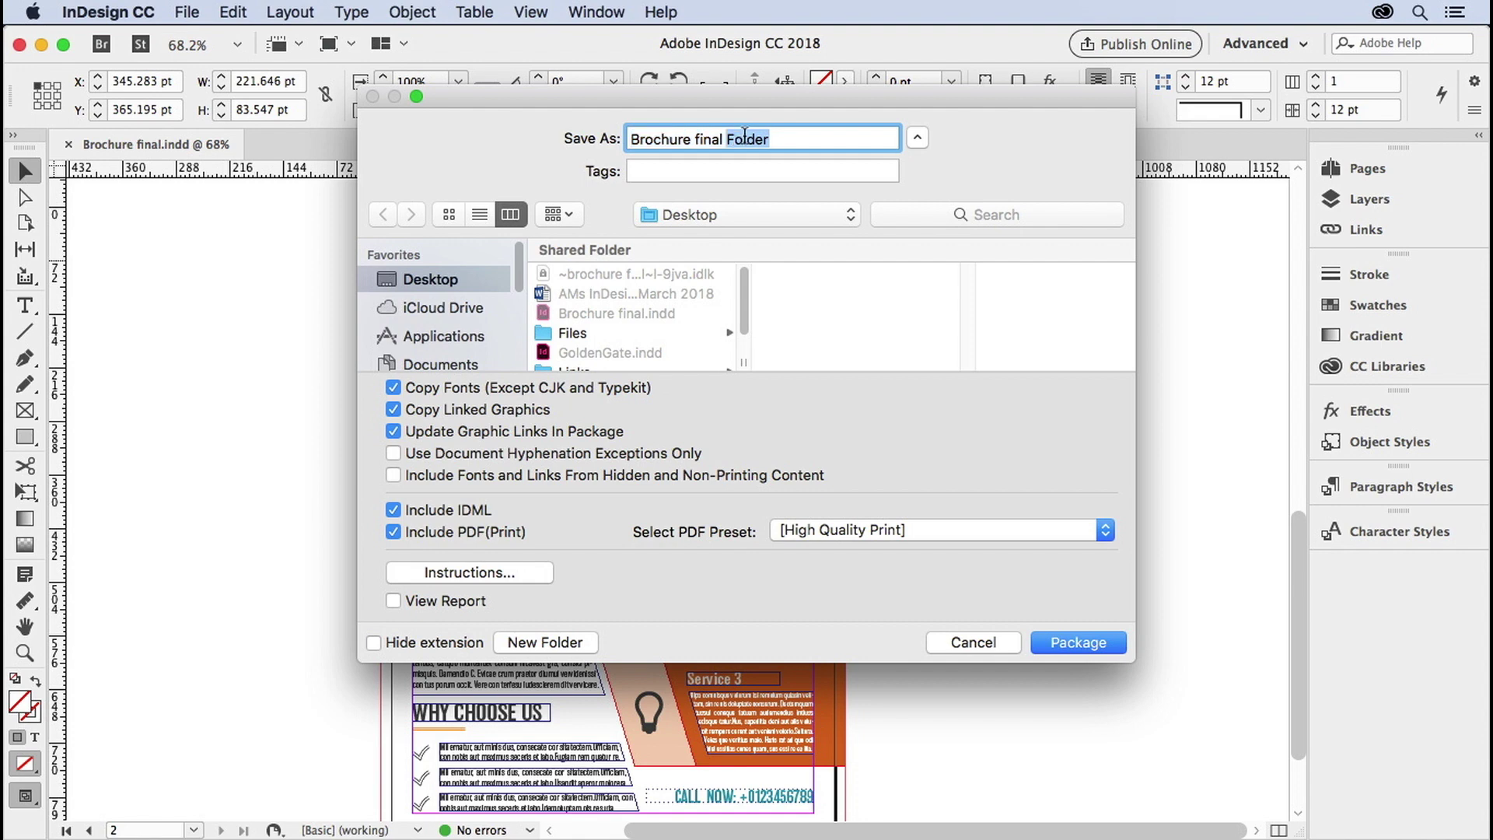
pyautogui.write('for pint')
pyautogui.press('BackSpace')
pyautogui.press('BackSpace')
pyautogui.press('BackSpace')
pyautogui.write('rinter')
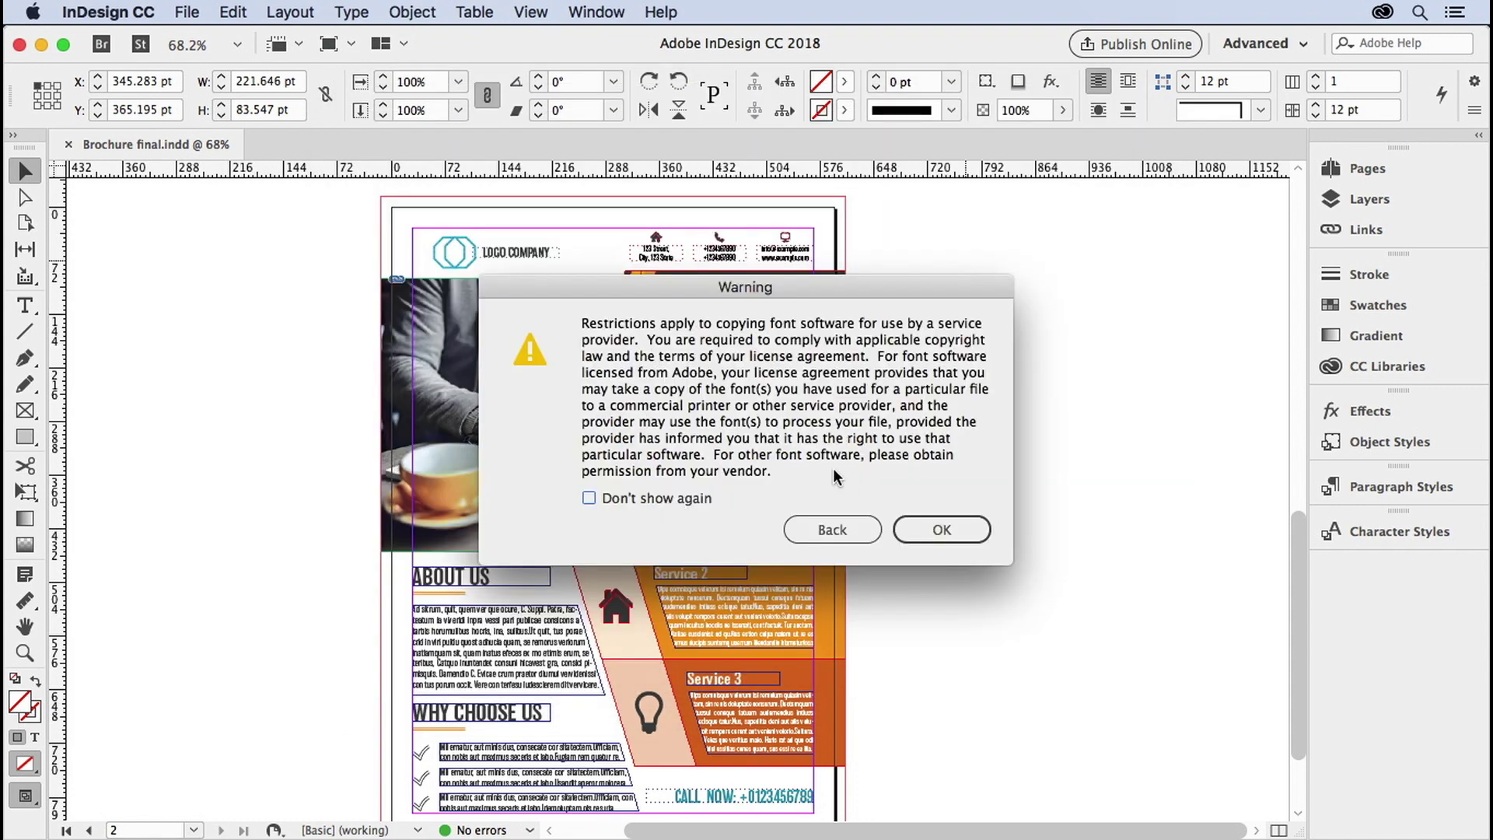
pyautogui.click(941, 529)
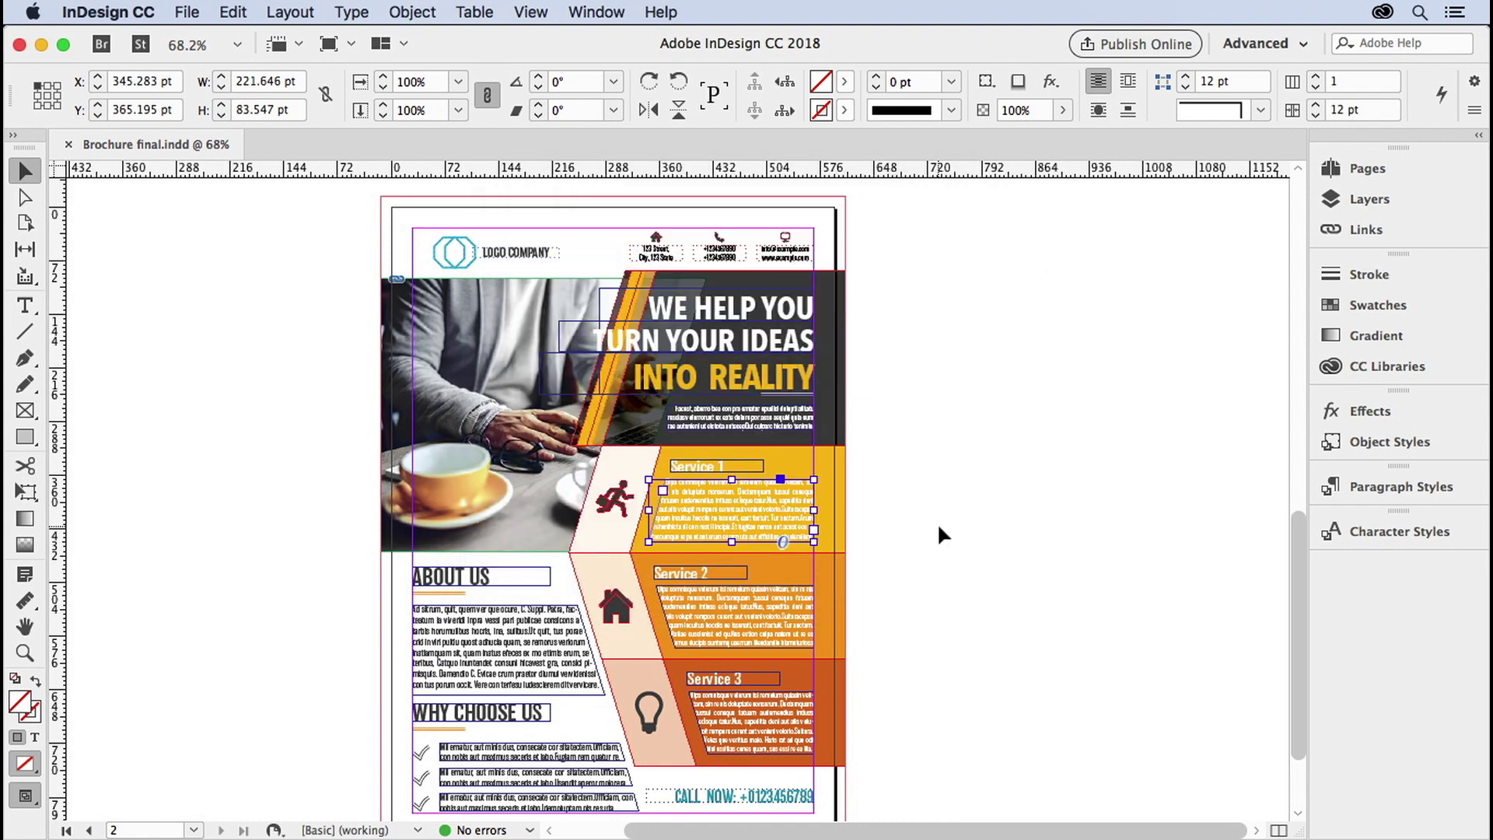
pyautogui.press('super+Tab')
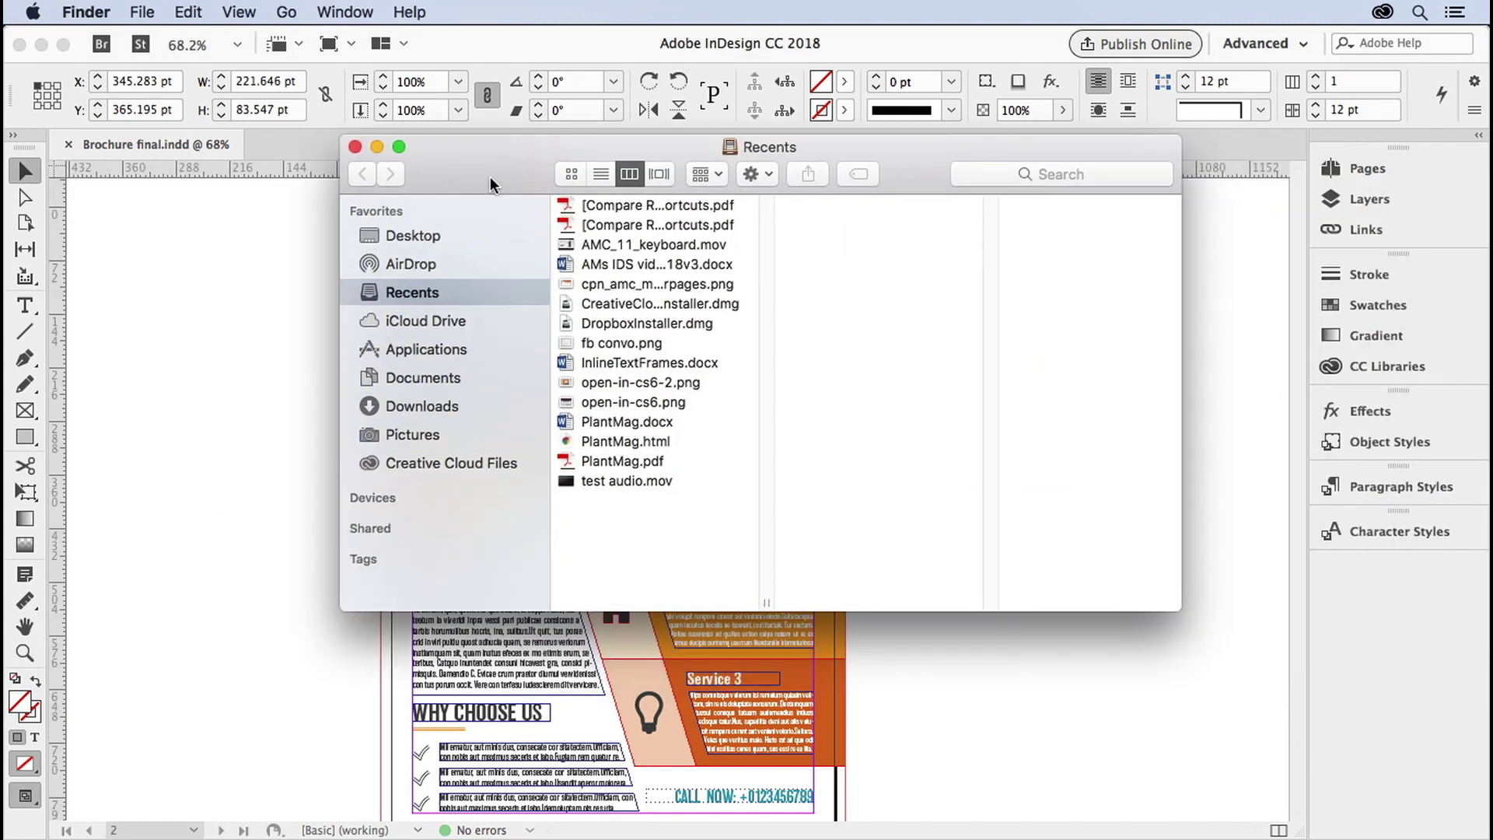
# Open the Brochure final for printer folder on the Desktop and its Document fonts folder
pyautogui.moveTo(490, 184); pyautogui.dragTo(429, 167)
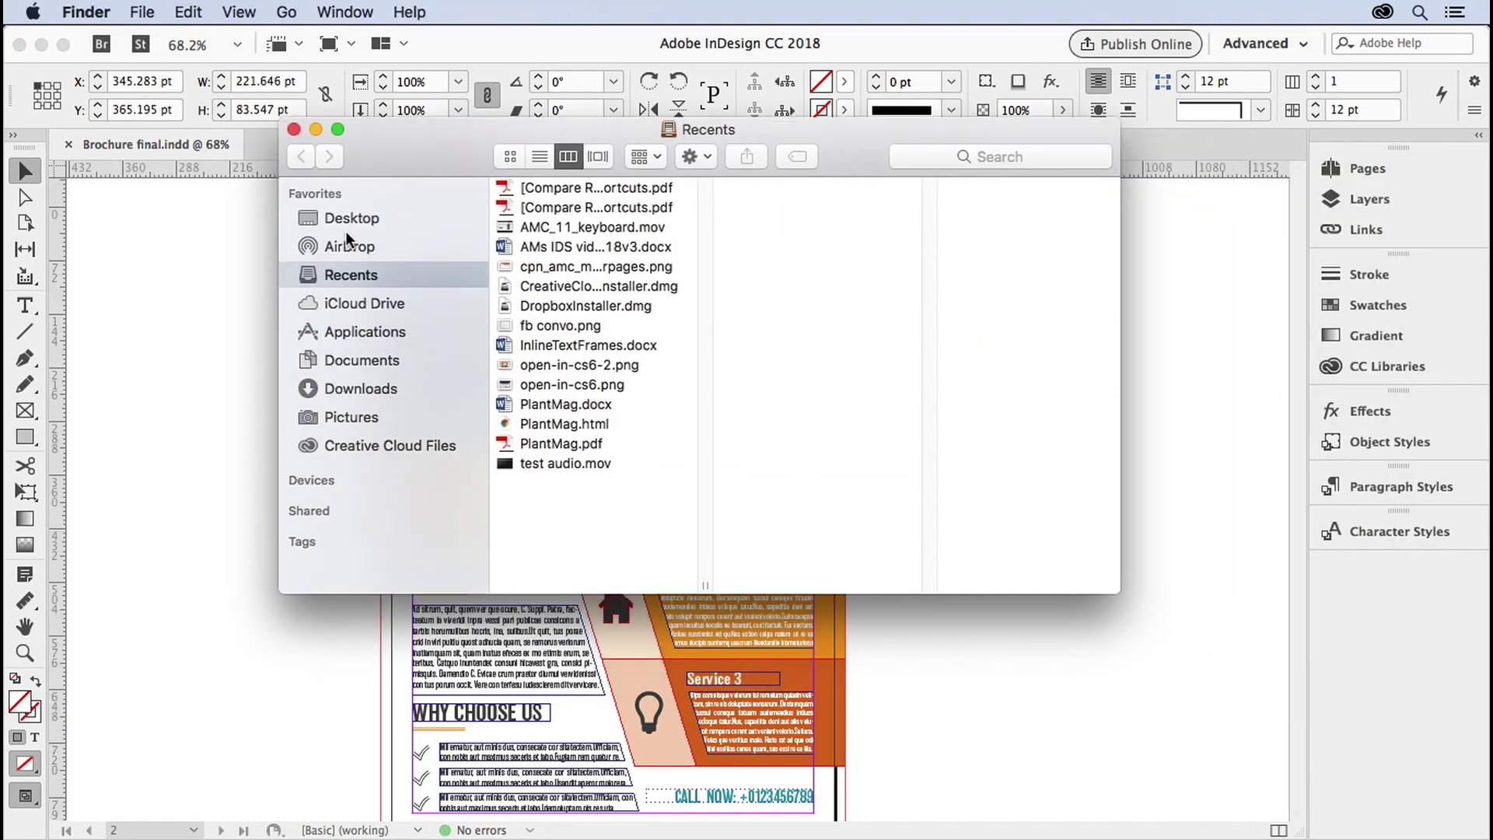
pyautogui.click(350, 218)
pyautogui.click(588, 254)
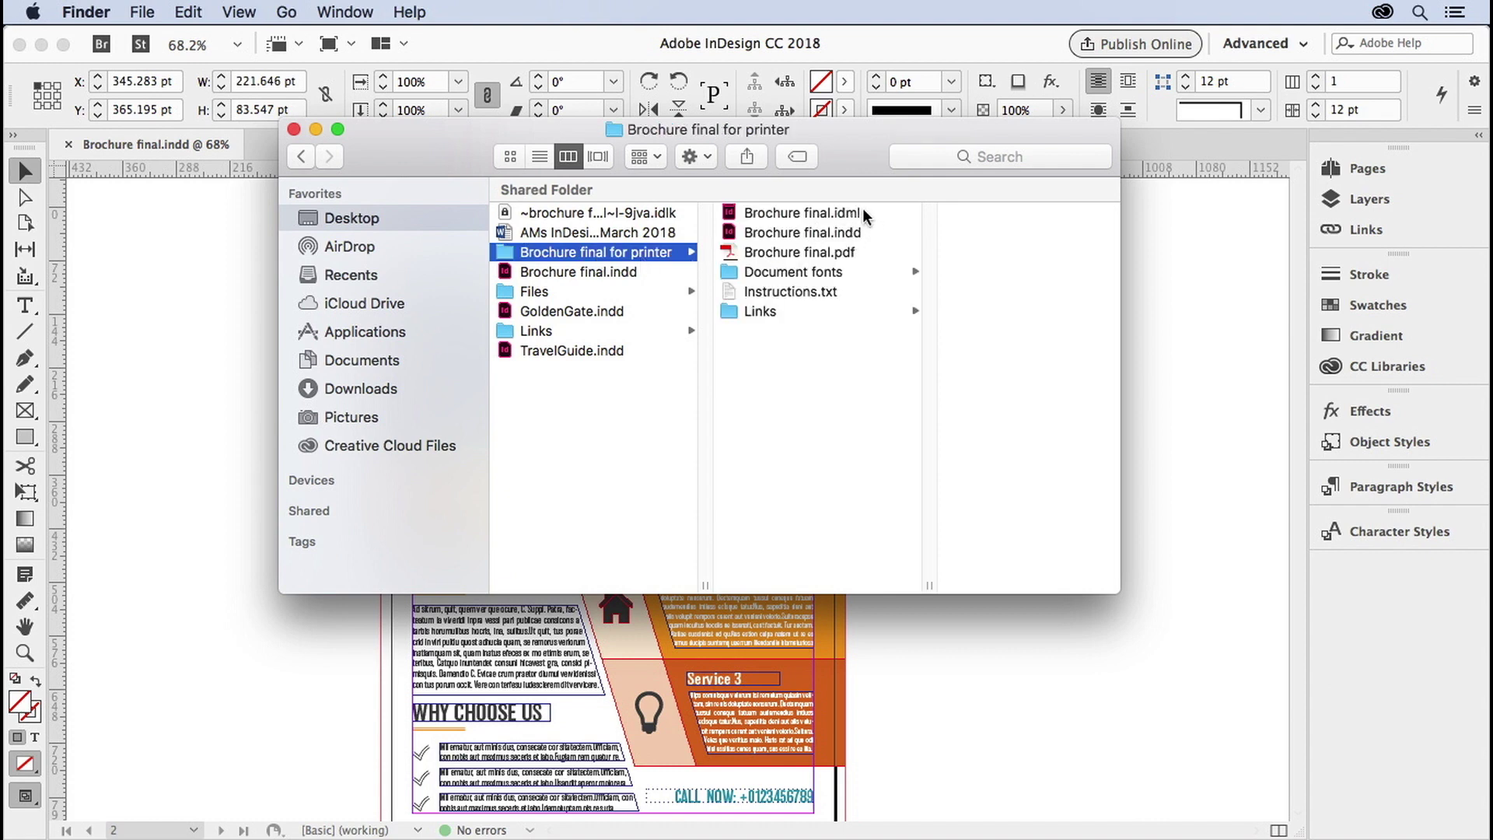
pyautogui.click(765, 274)
pyautogui.click(766, 273)
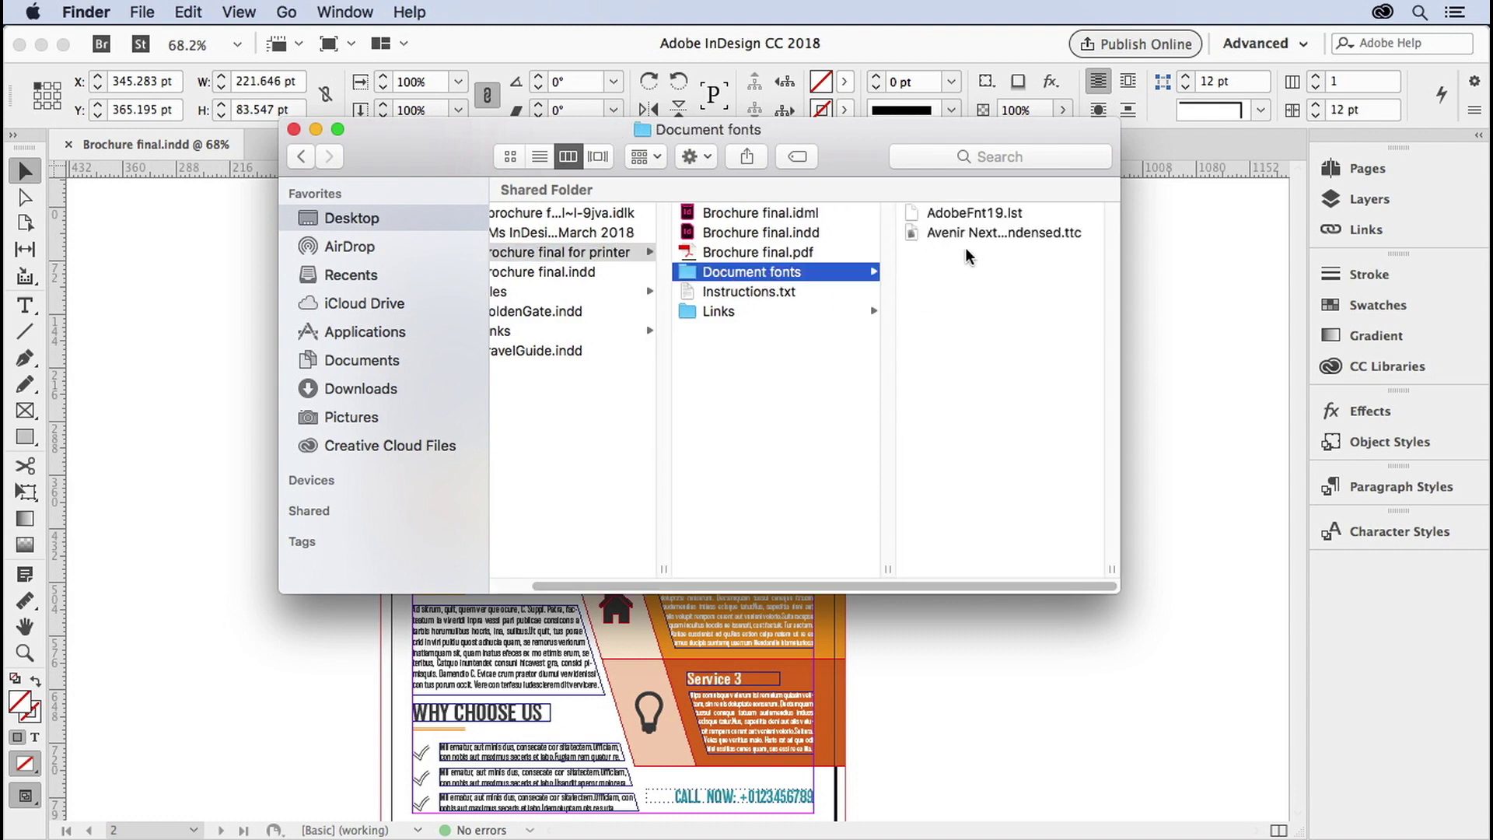
# Preview the Avenir Next Condensed font file, Instructions.txt and the Links folder
pyautogui.click(919, 235)
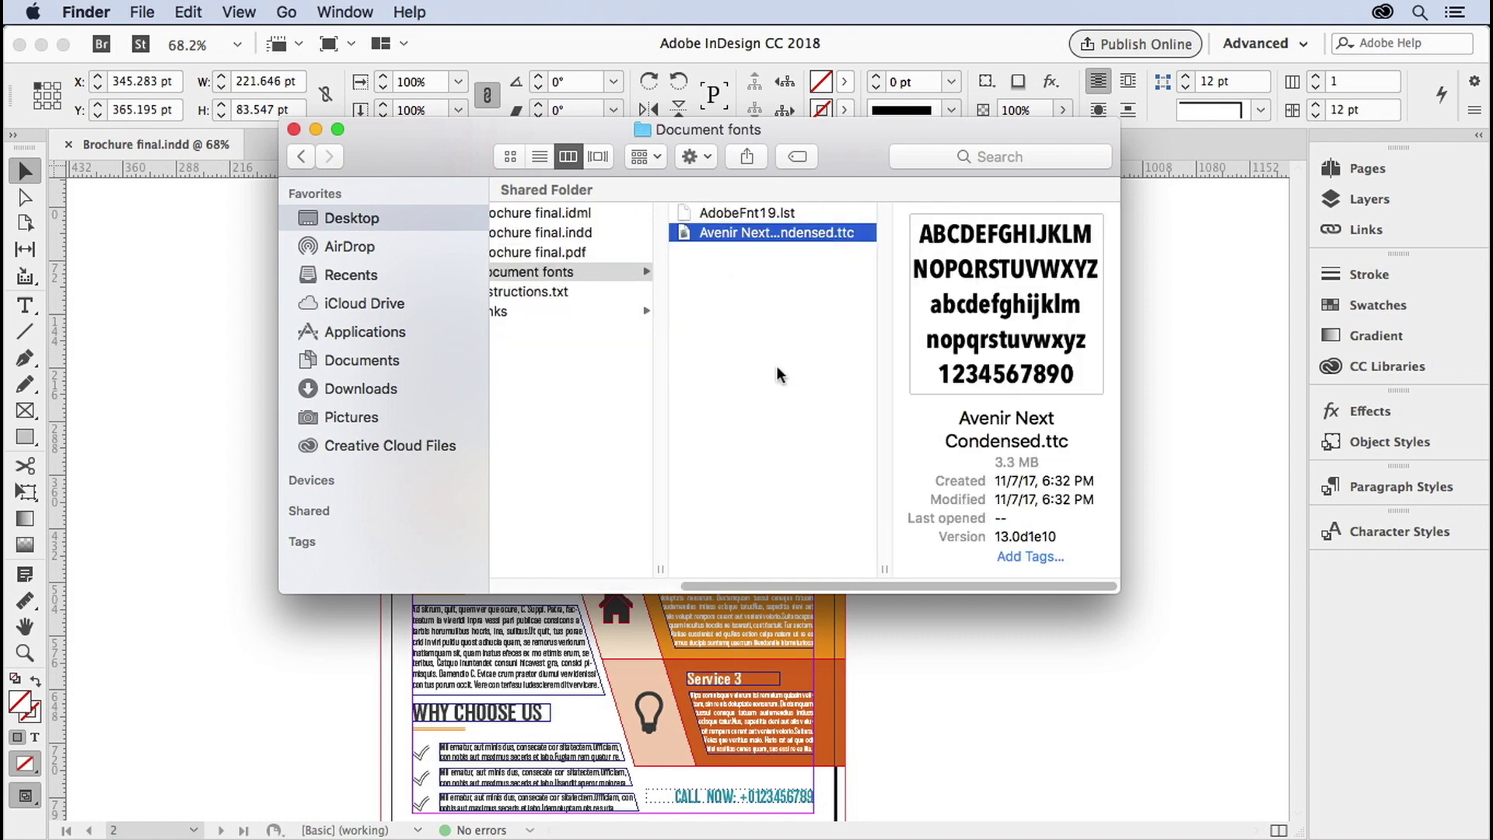
pyautogui.hscroll(-5, 852, 584)
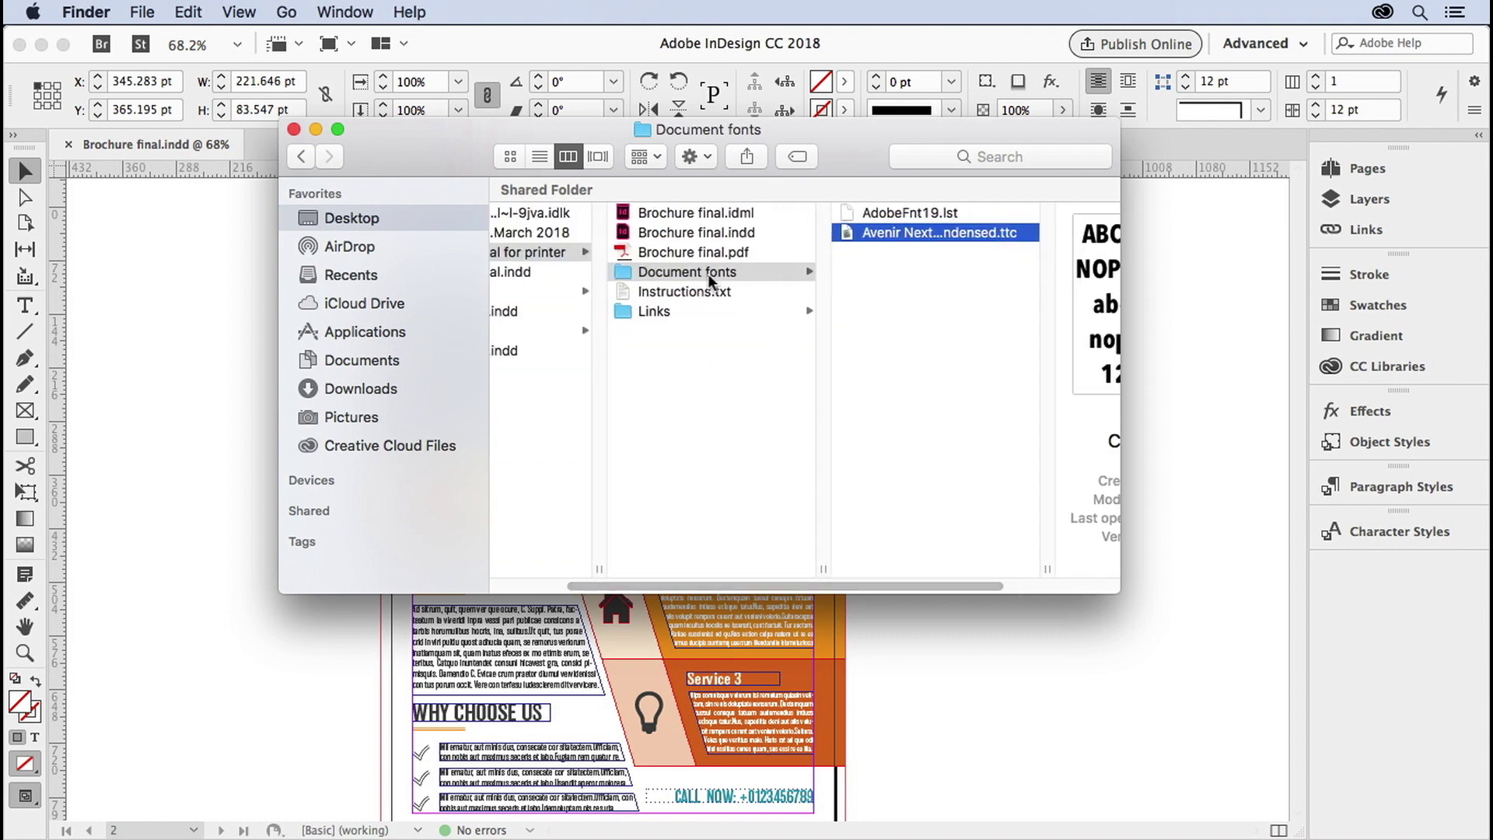
pyautogui.click(700, 292)
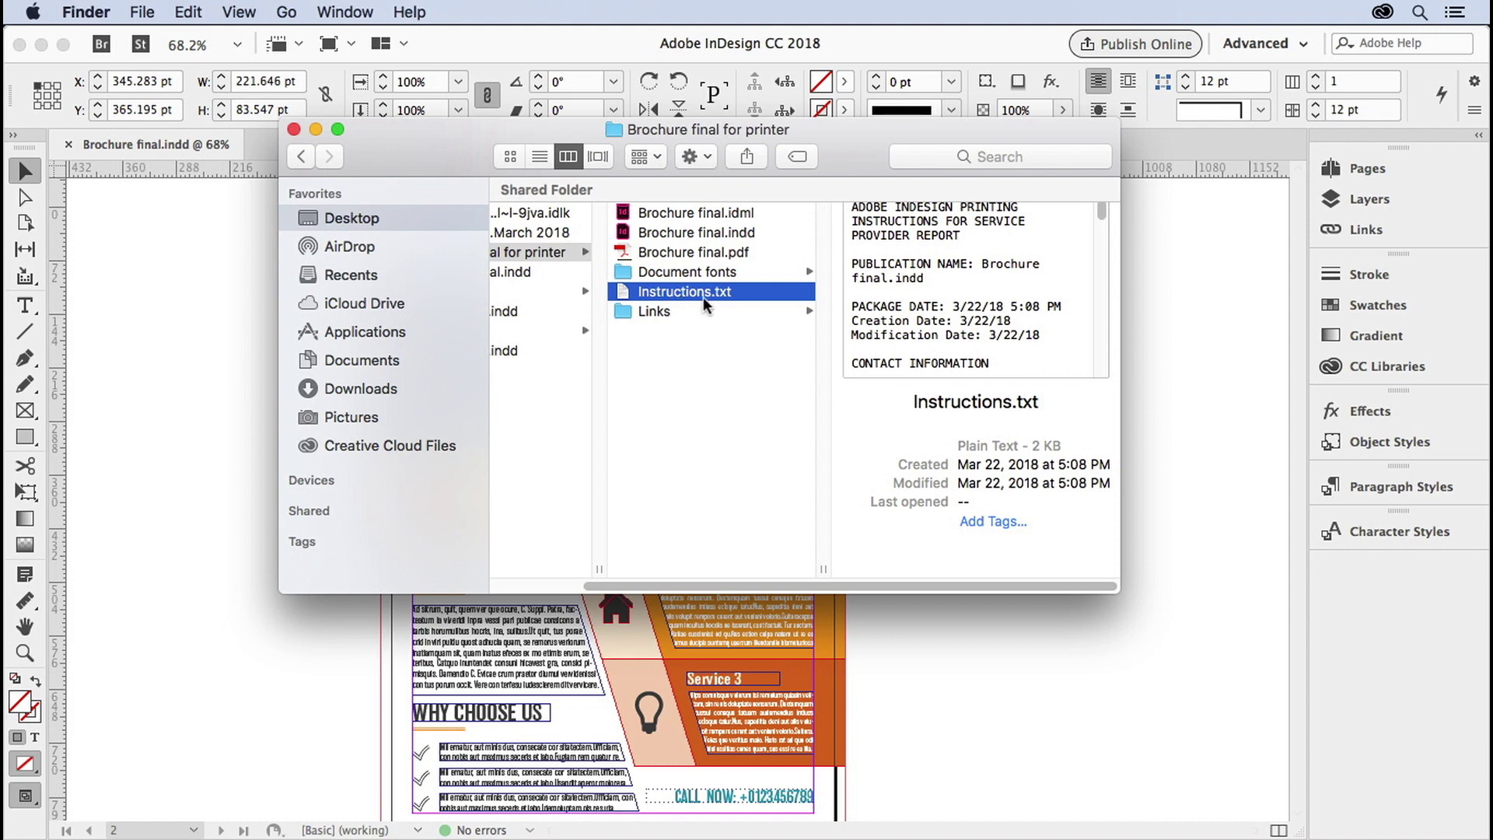
pyautogui.click(648, 311)
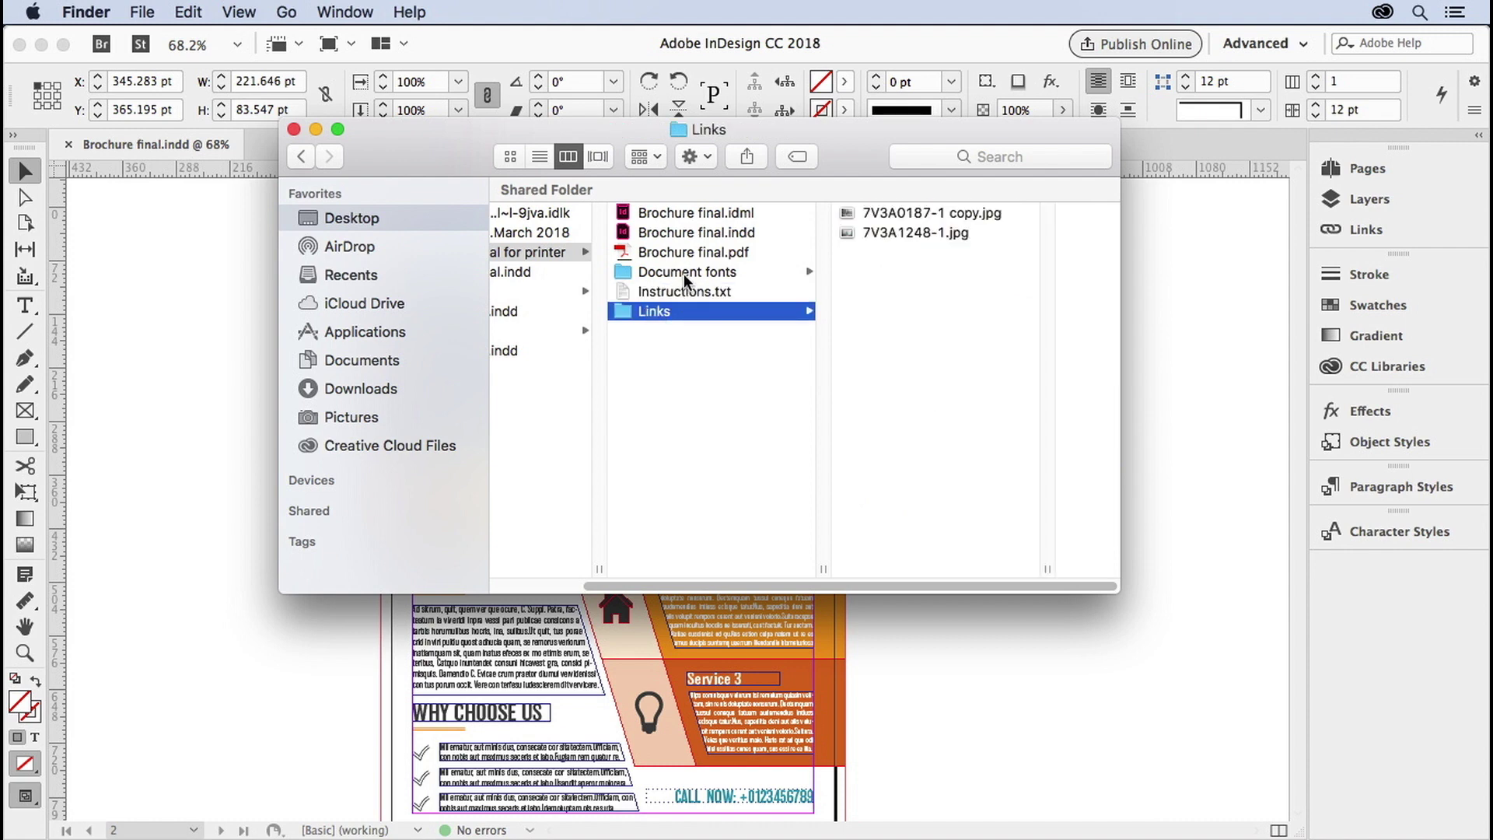
pyautogui.click(710, 405)
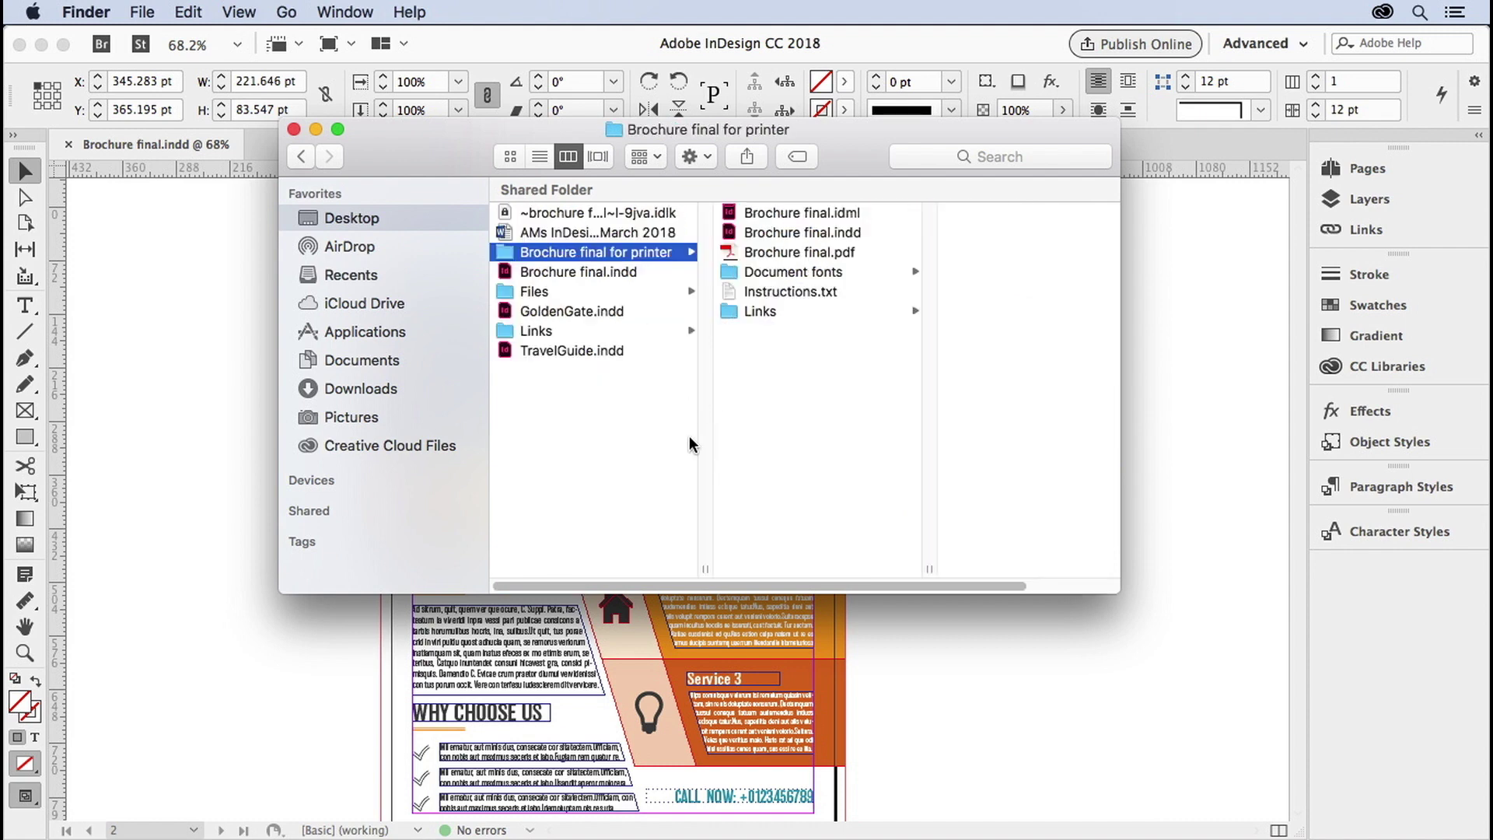
# Compress the Brochure final for printer folder into a zip archive on the Desktop
pyautogui.rightClick(506, 255)
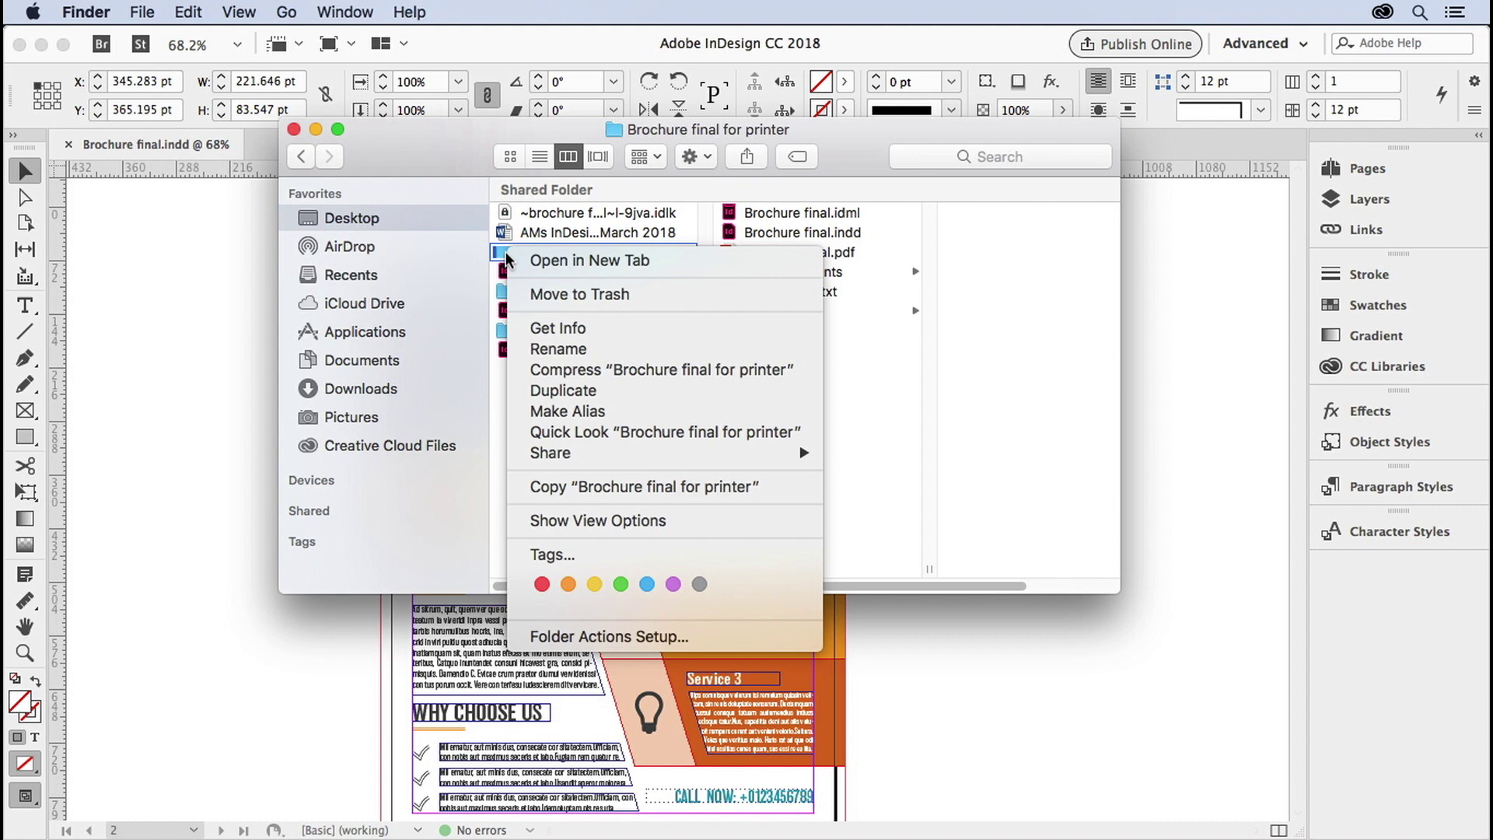
pyautogui.click(554, 370)
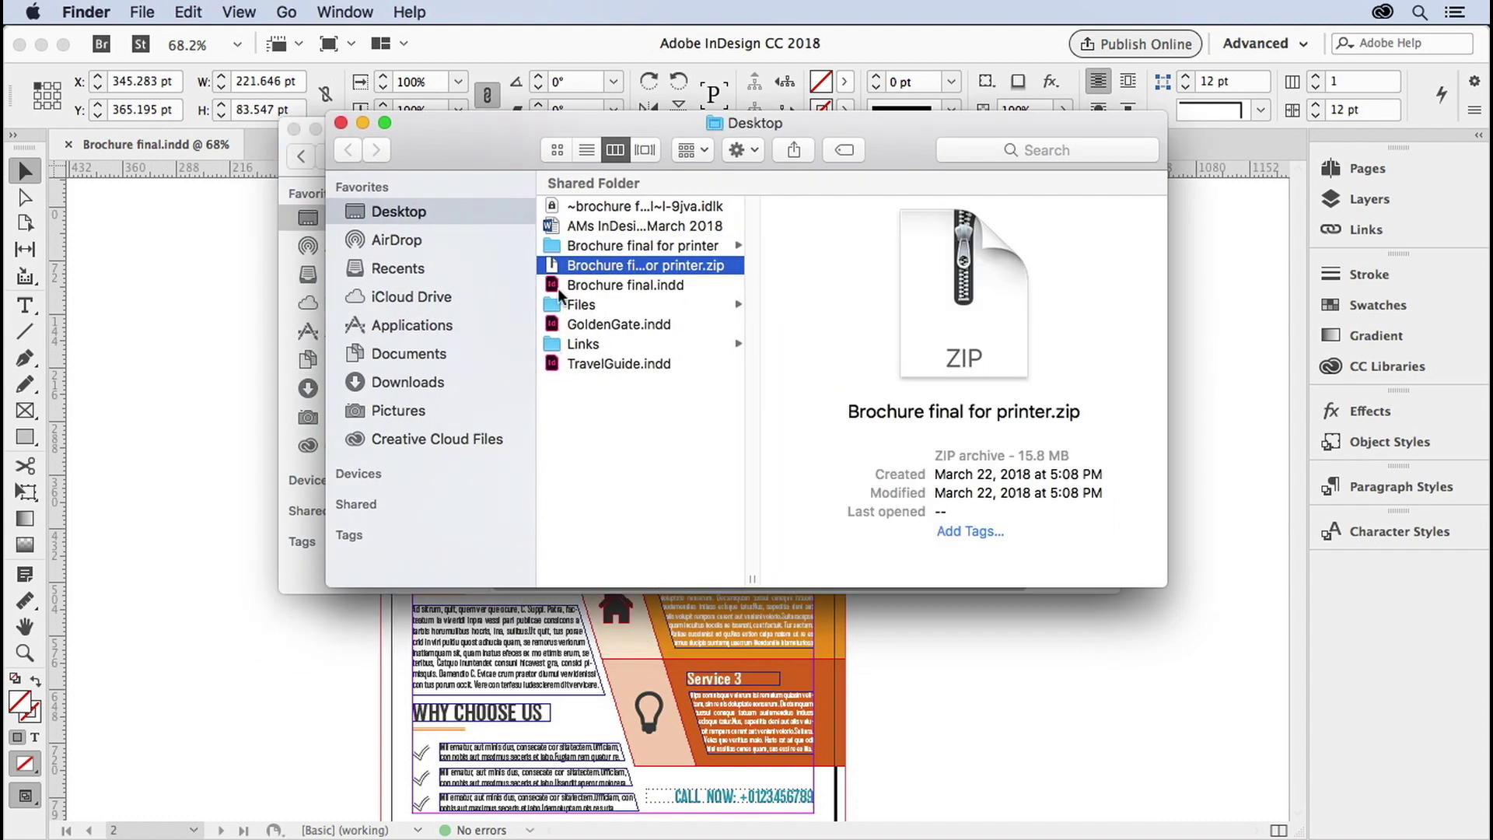